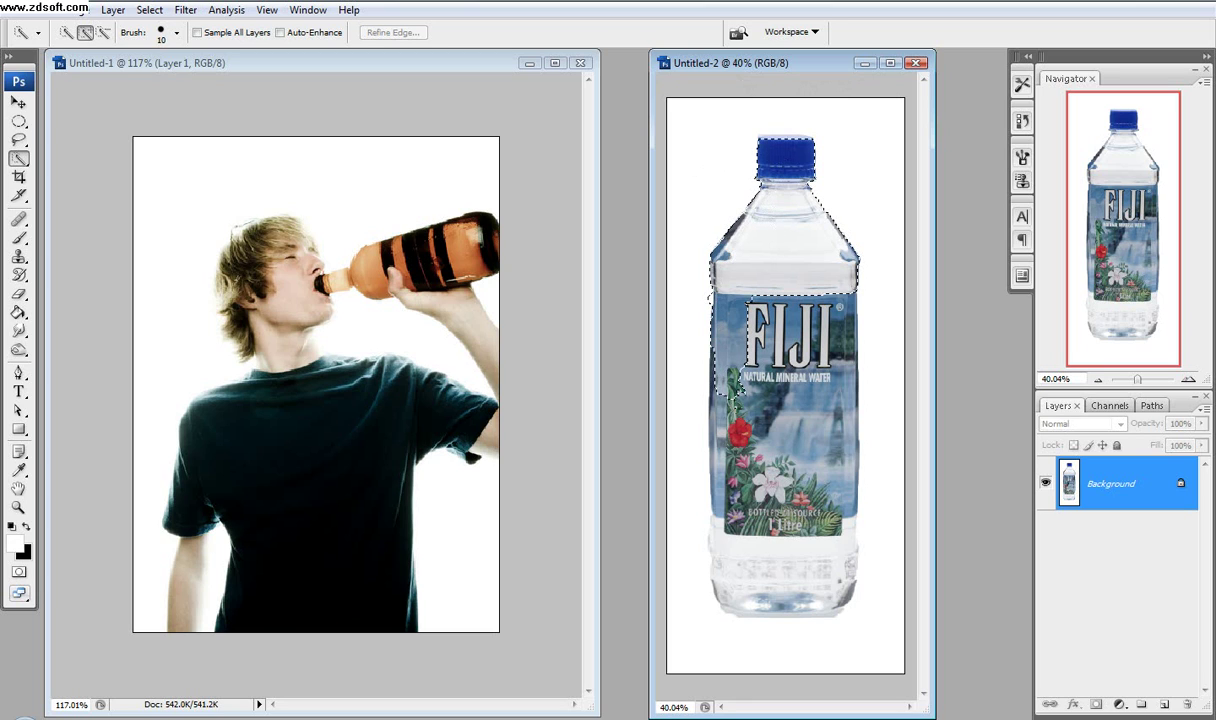
# Step: Extend the quick selection over the label and clear base of the Fiji bottle, enlarging the brush to 90
pyautogui.moveTo(771, 474)
pyautogui.mouseDown()
pyautogui.moveTo(811, 401)
pyautogui.moveTo(766, 336)
pyautogui.moveTo(816, 322)
pyautogui.mouseUp()
pyautogui.press(']')
pyautogui.press(']')
pyautogui.press(']')
pyautogui.press(']')
pyautogui.press(']')
pyautogui.press(']')
pyautogui.press(']')
pyautogui.press(']')
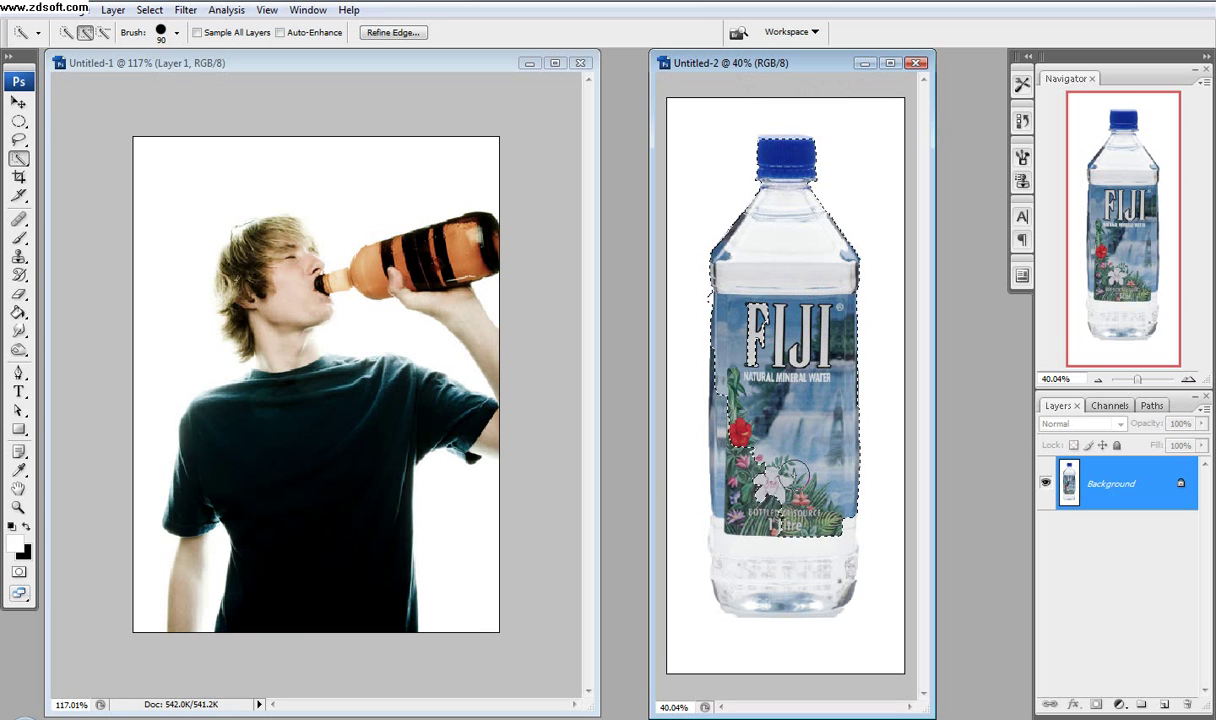
pyautogui.moveTo(798, 471); pyautogui.dragTo(781, 570)
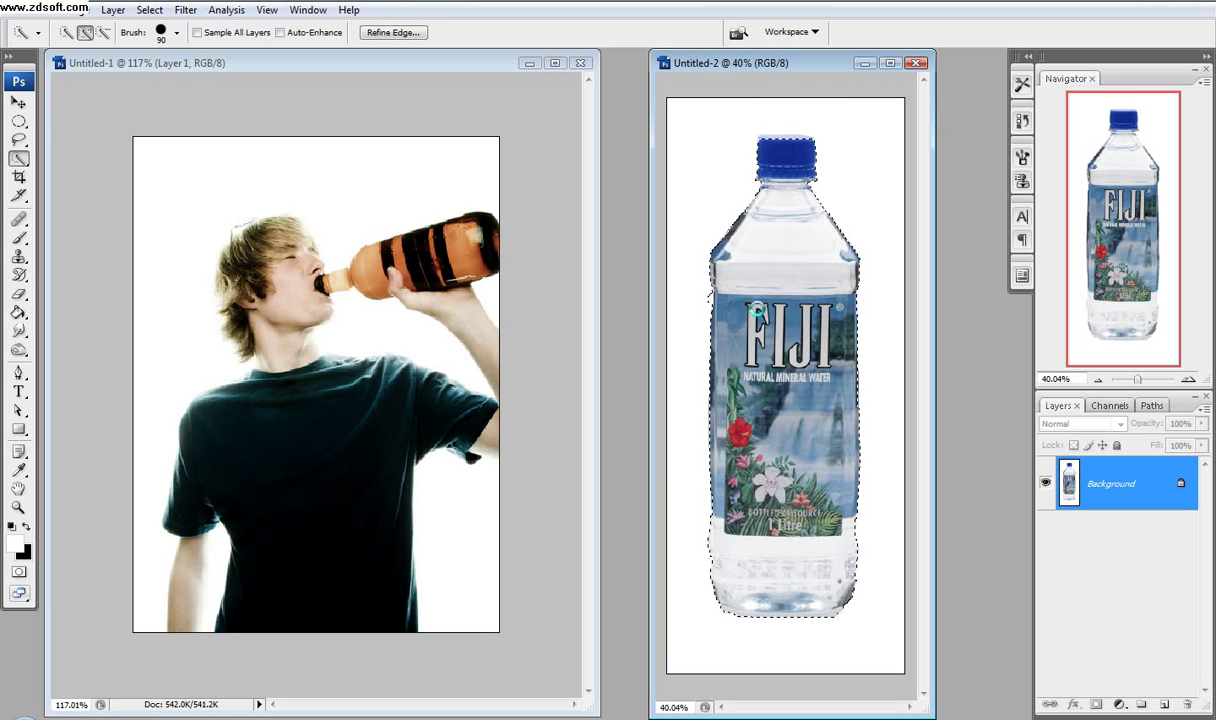
# Step: Add the missing upper rim of the blue cap to the bottle selection with a brush size of 45
pyautogui.press('alt')
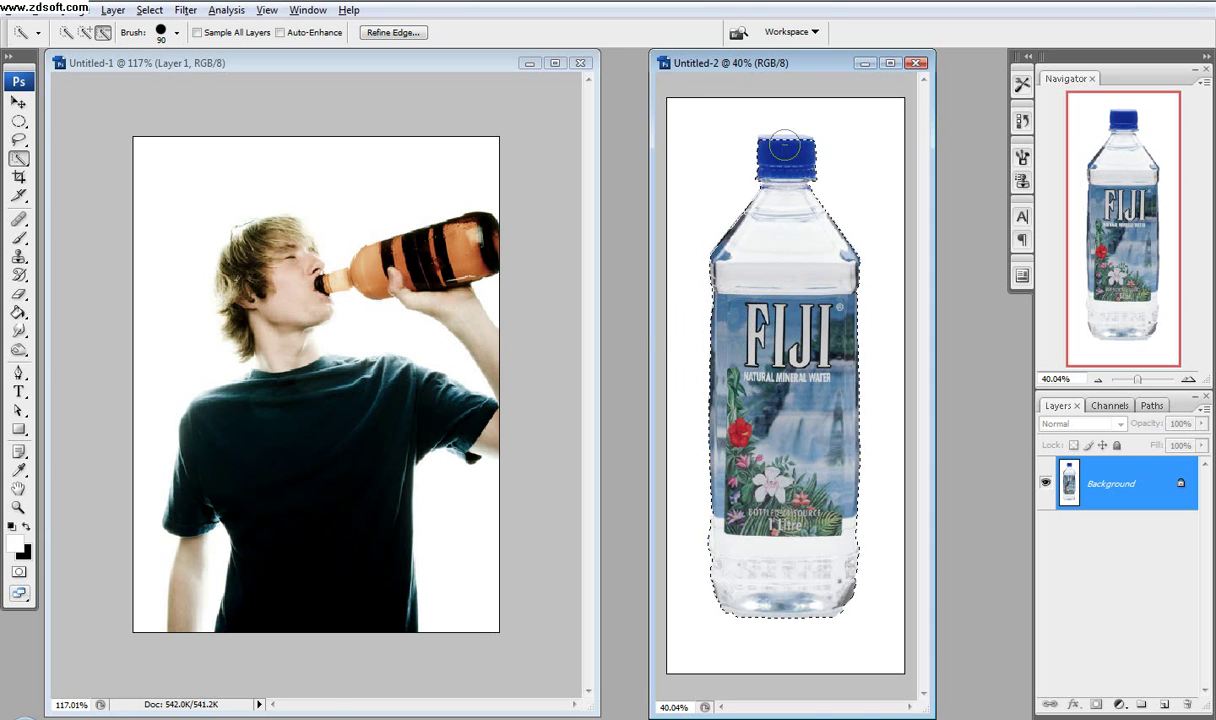
pyautogui.scroll(4, 785, 146)
pyautogui.press('[')
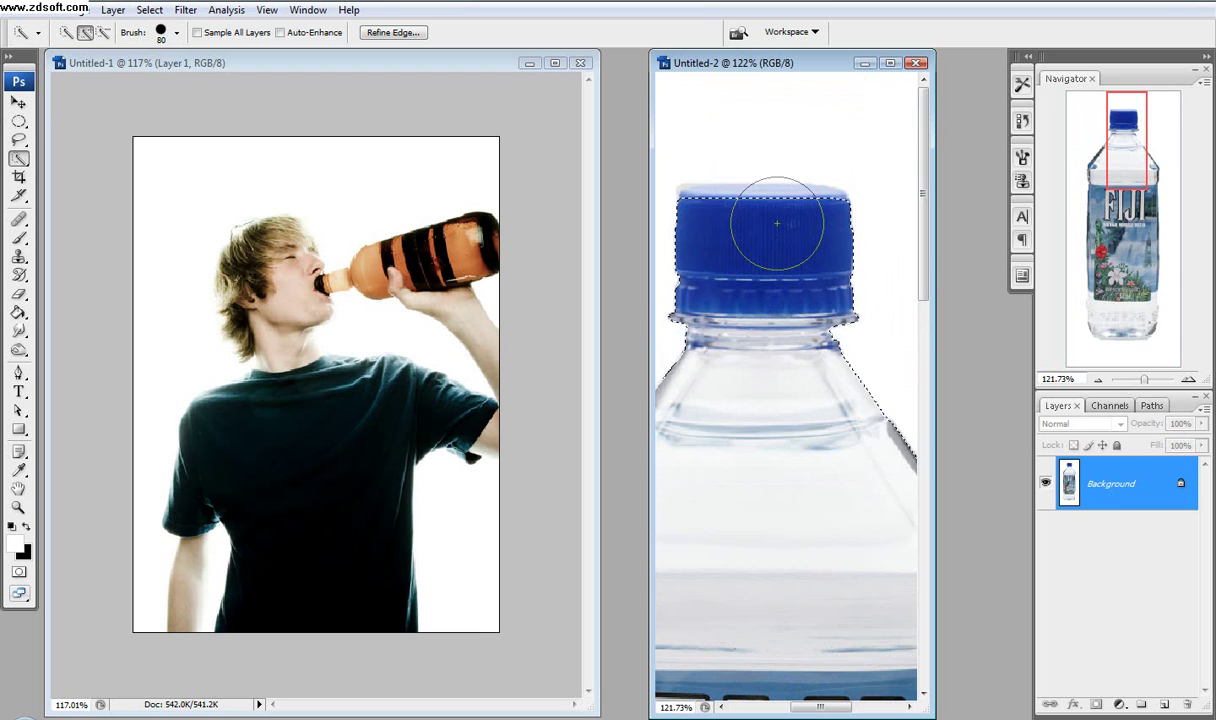
pyautogui.press('[')
pyautogui.press('[')
pyautogui.press('[')
pyautogui.press('[')
pyautogui.moveTo(828, 204); pyautogui.dragTo(737, 210)
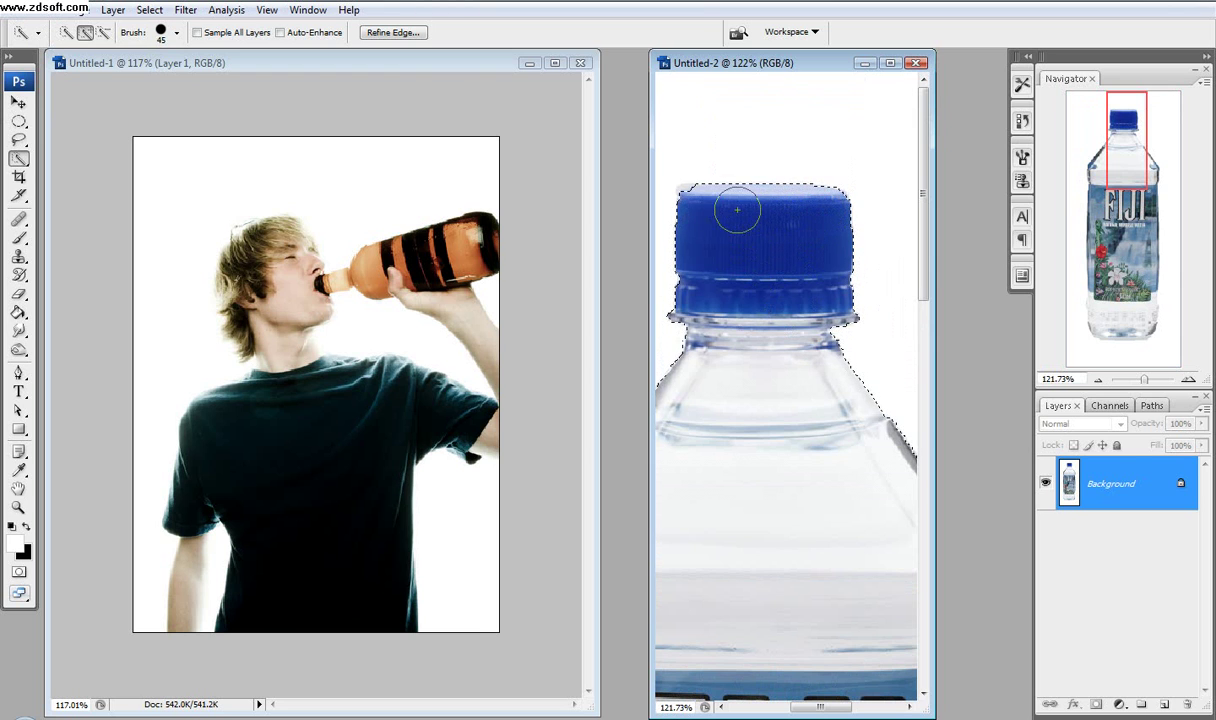
pyautogui.scroll(-3, 735, 239)
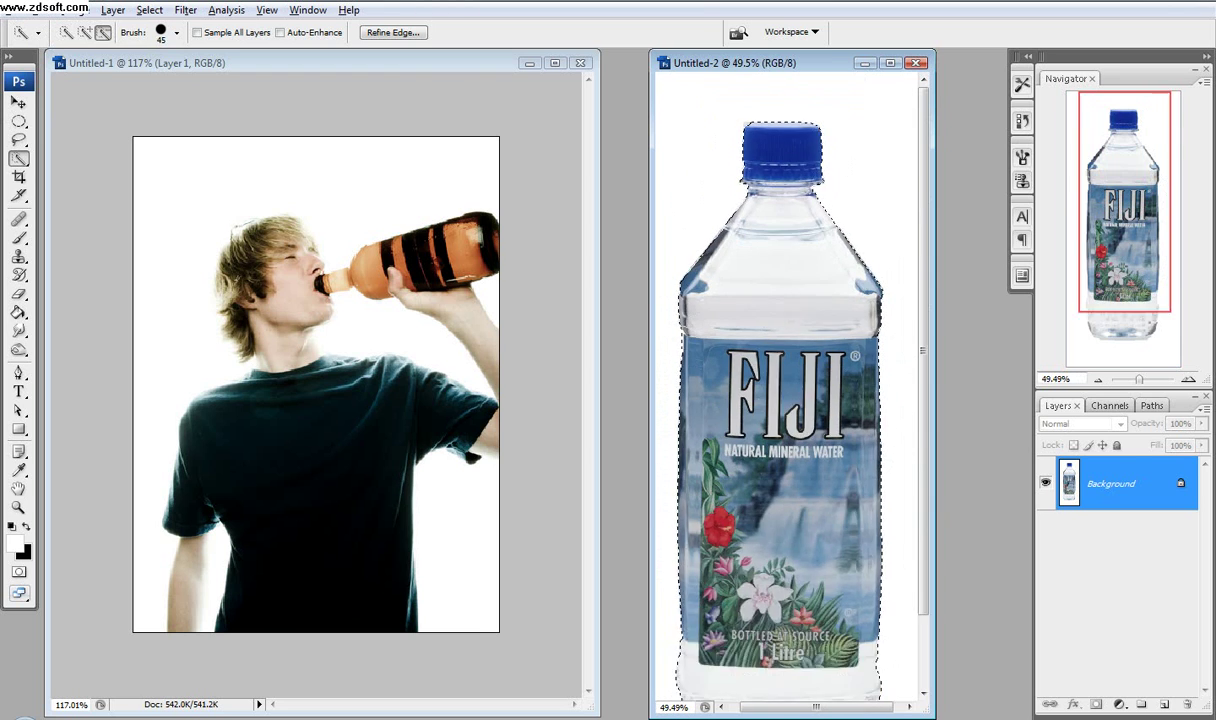
pyautogui.scroll(-1, 770, 273)
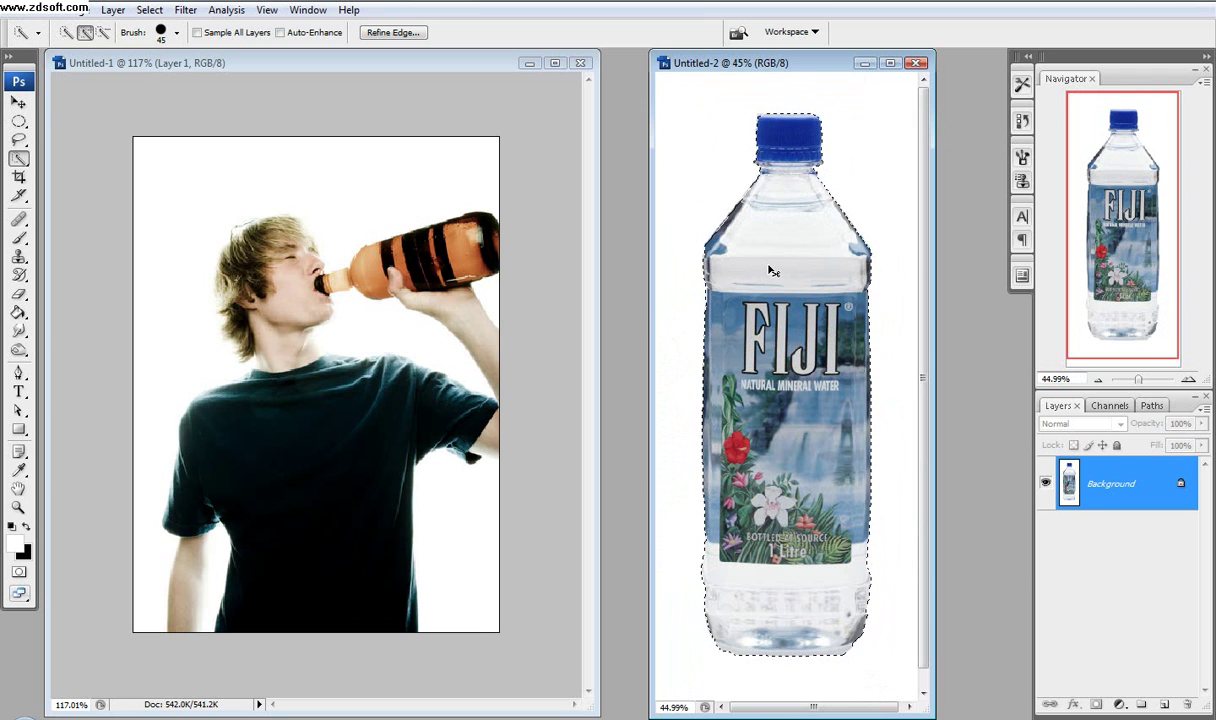
# Step: Maximize the document with the drinking man and paste the copied bottle into it as a new layer
pyautogui.click(480, 63)
pyautogui.click(555, 62)
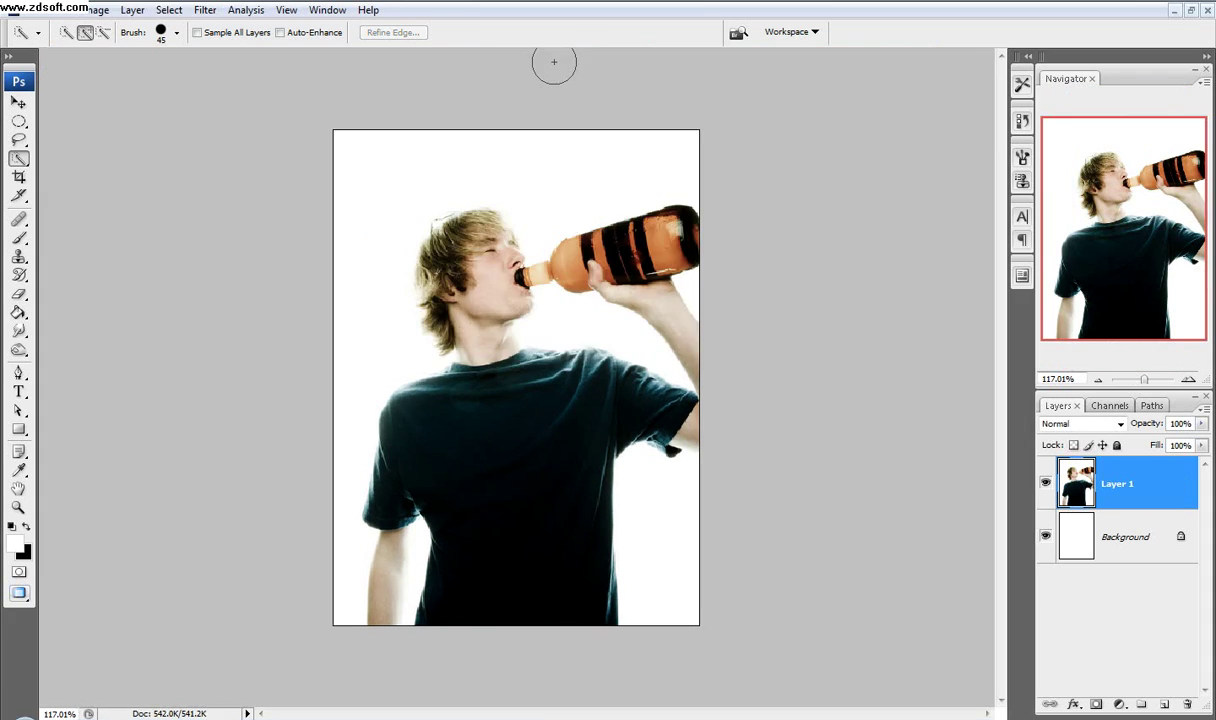
pyautogui.hotkey('ctrl', 'v')
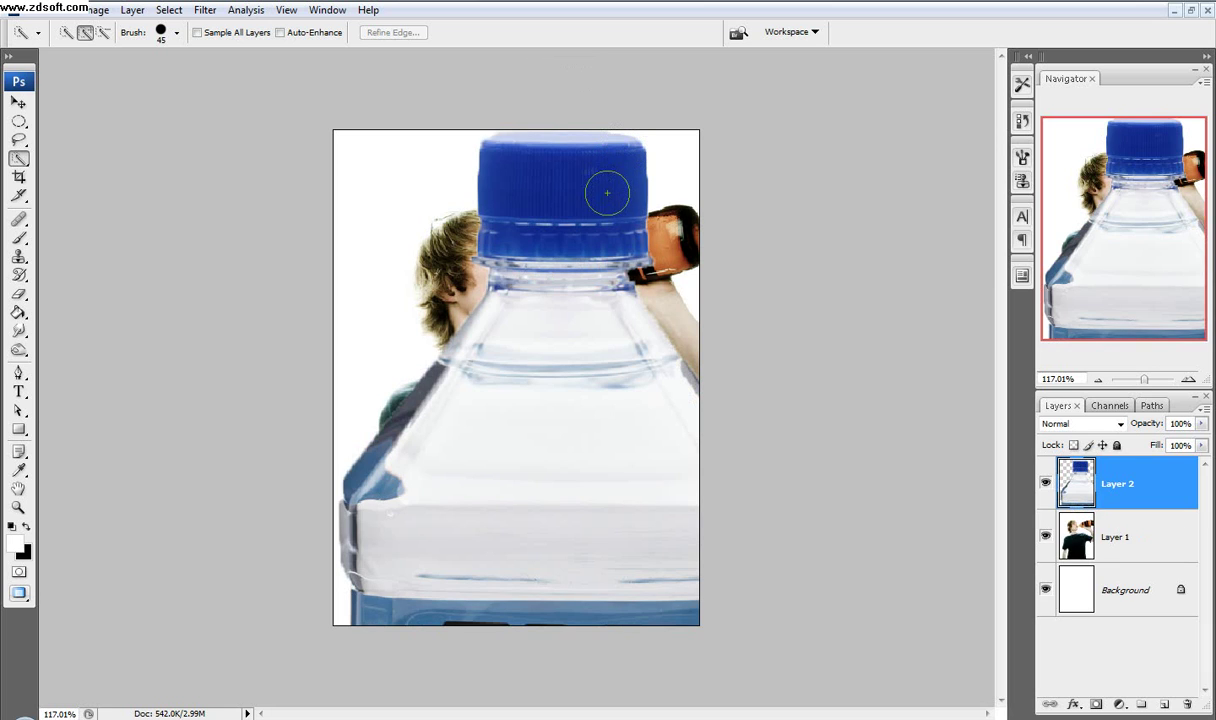
# Step: Scale the pasted bottle down proportionally to 12.4% with Free Transform
pyautogui.scroll(-4, 563, 238)
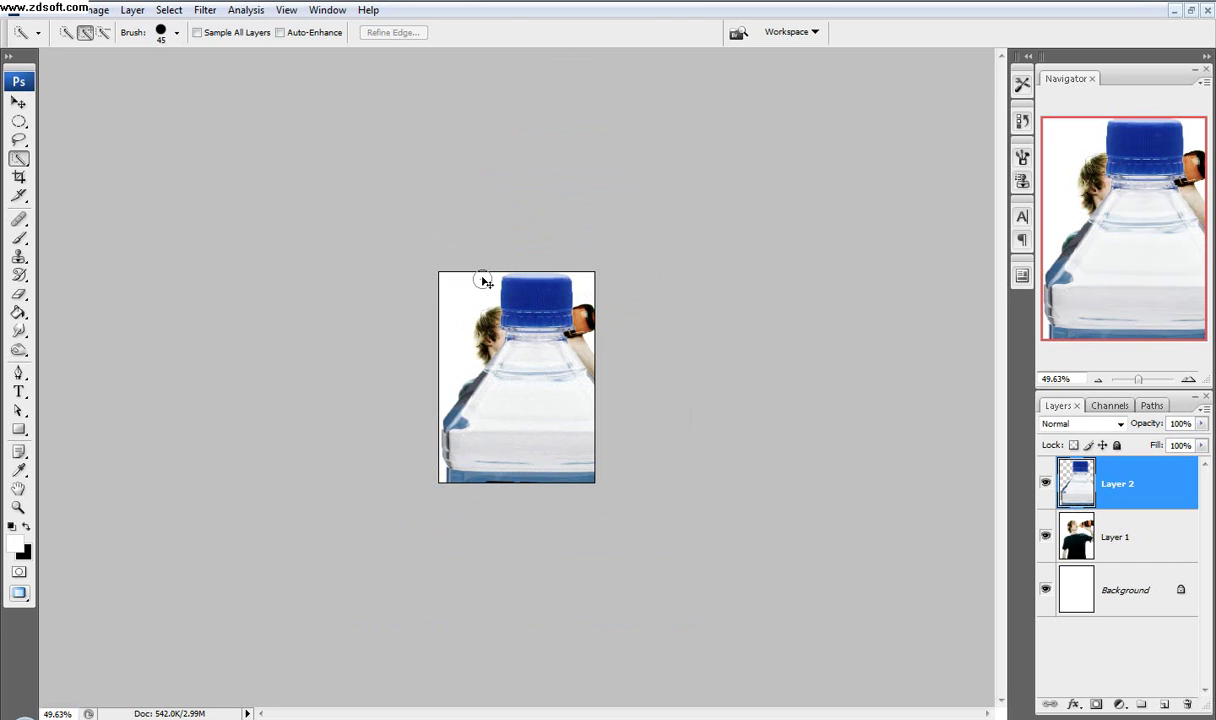
pyautogui.hotkey('ctrl', 't')
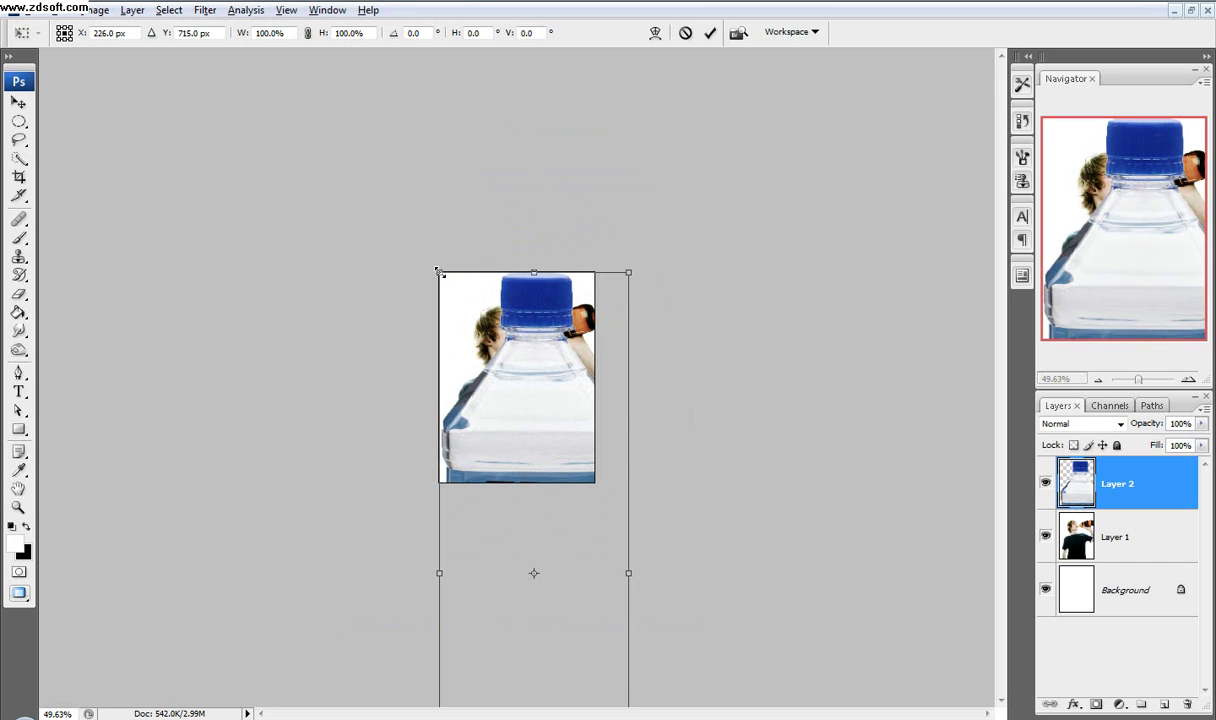
pyautogui.moveTo(438, 271); pyautogui.dragTo(486, 429)
pyautogui.scroll(10, 550, 314)
pyautogui.scroll(3, 484, 337)
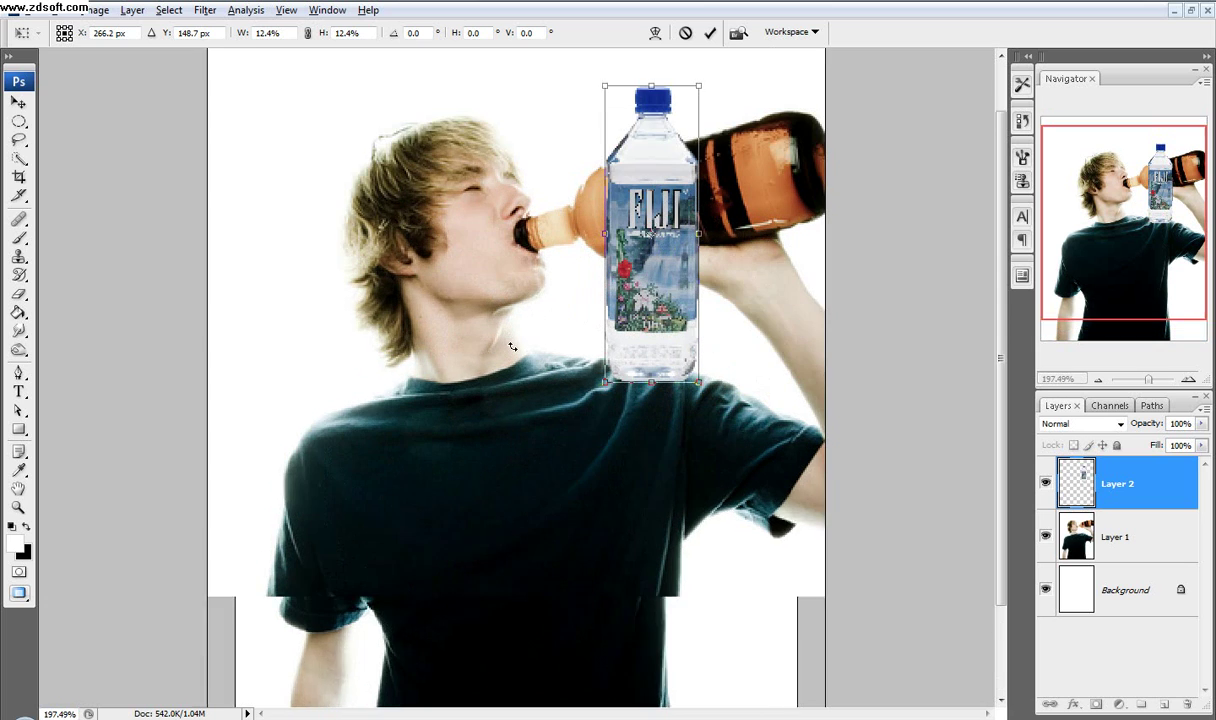
# Step: Rotate the water bottle to -106.2° and move it over the orange bottle, with the cap at the man's mouth
pyautogui.moveTo(640, 207); pyautogui.dragTo(720, 300)
pyautogui.moveTo(610, 146); pyautogui.dragTo(512, 422)
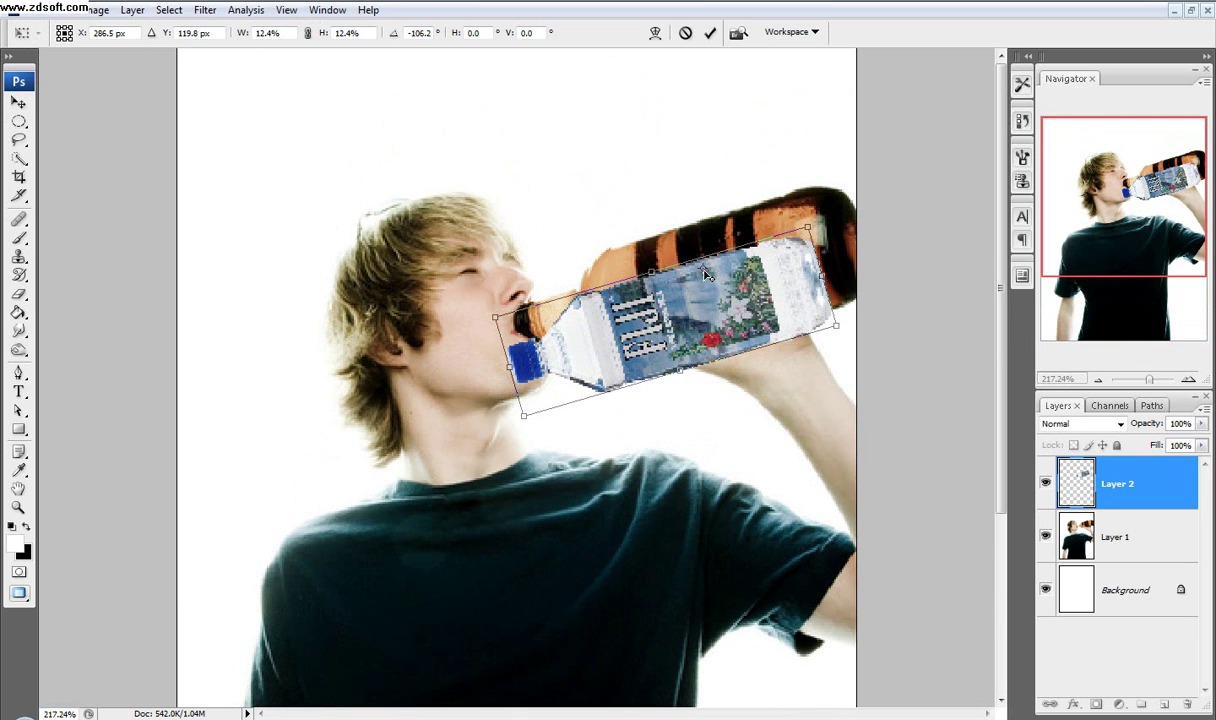
pyautogui.moveTo(728, 316); pyautogui.dragTo(751, 282)
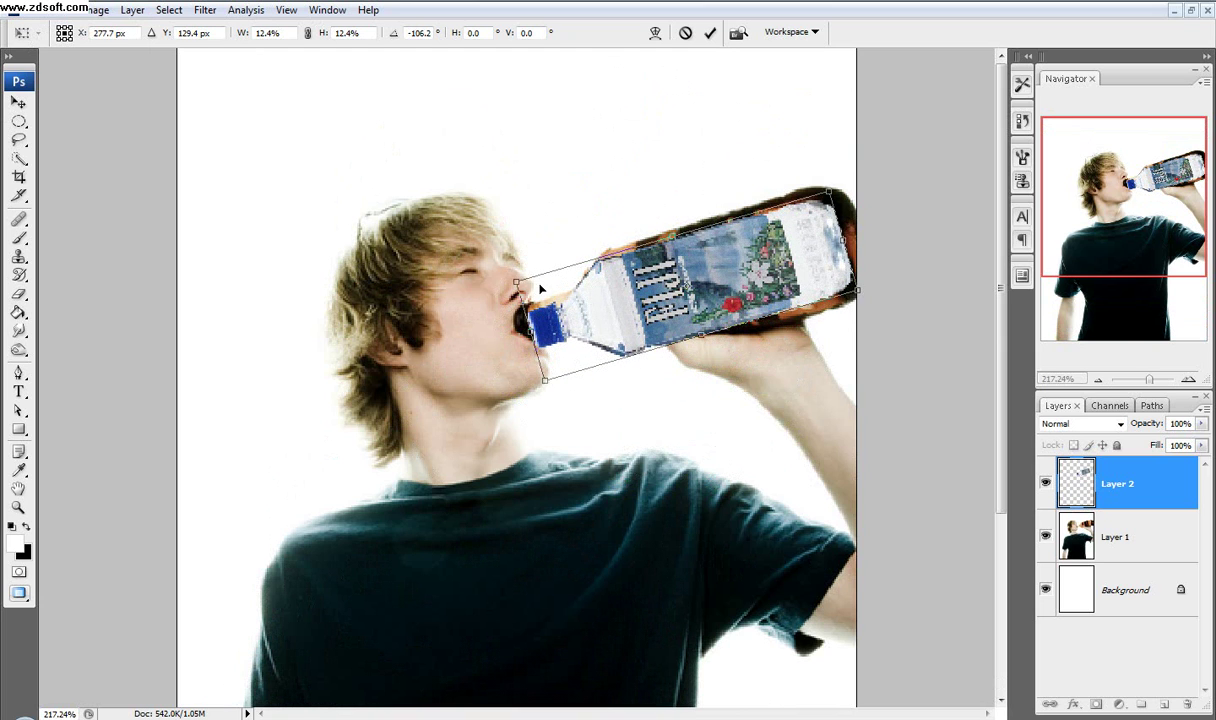
# Step: Enlarge the bottle to 14%, rotate it to -104.8°, align it over the orange bottle and apply the transformation
pyautogui.moveTo(516, 283); pyautogui.dragTo(502, 275)
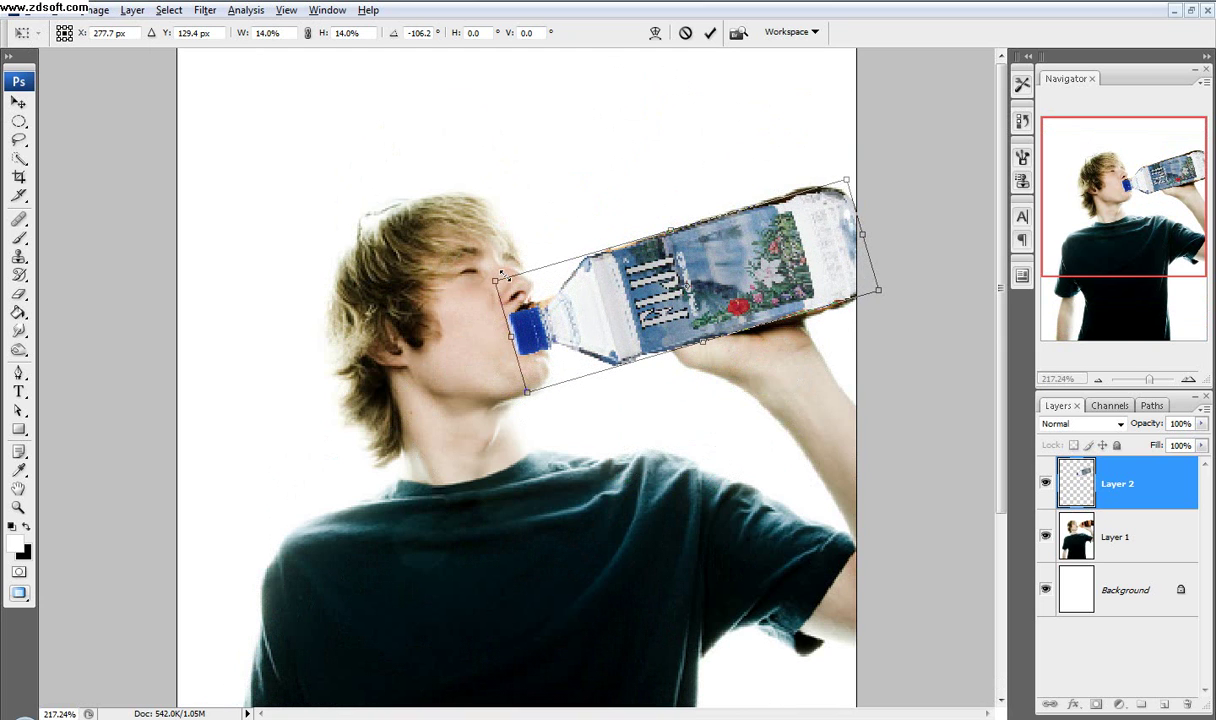
pyautogui.moveTo(793, 268); pyautogui.dragTo(815, 248)
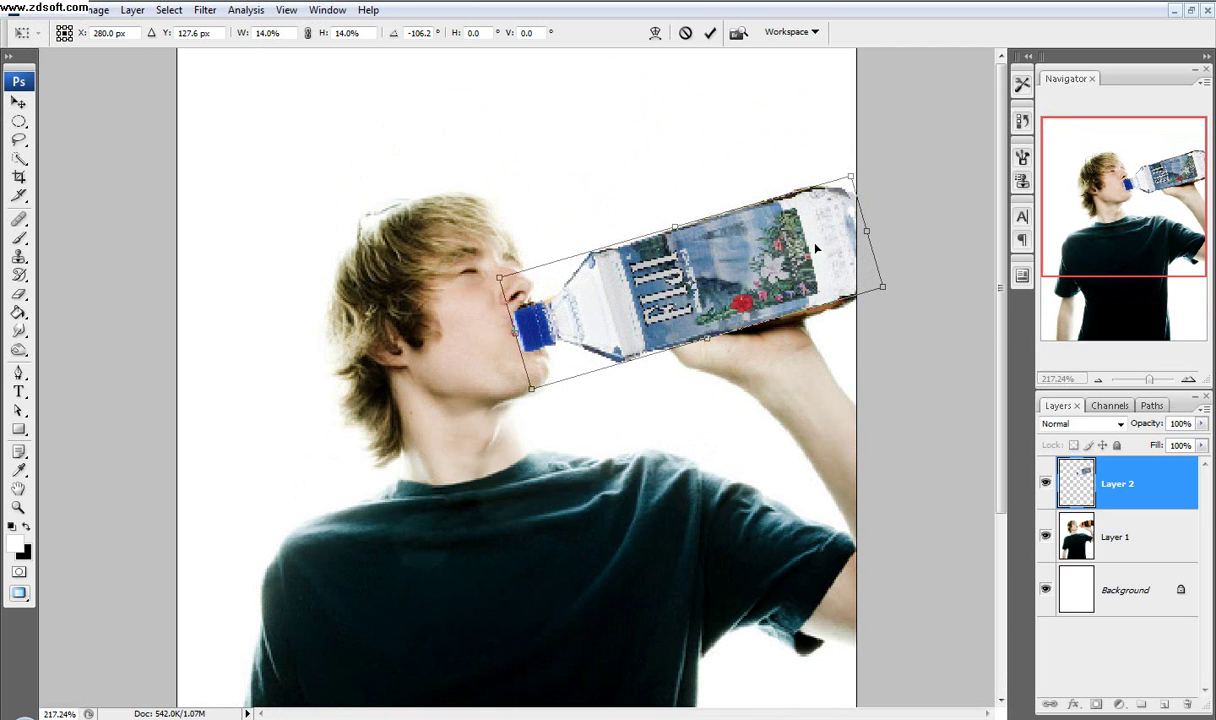
pyautogui.moveTo(861, 167); pyautogui.dragTo(862, 170)
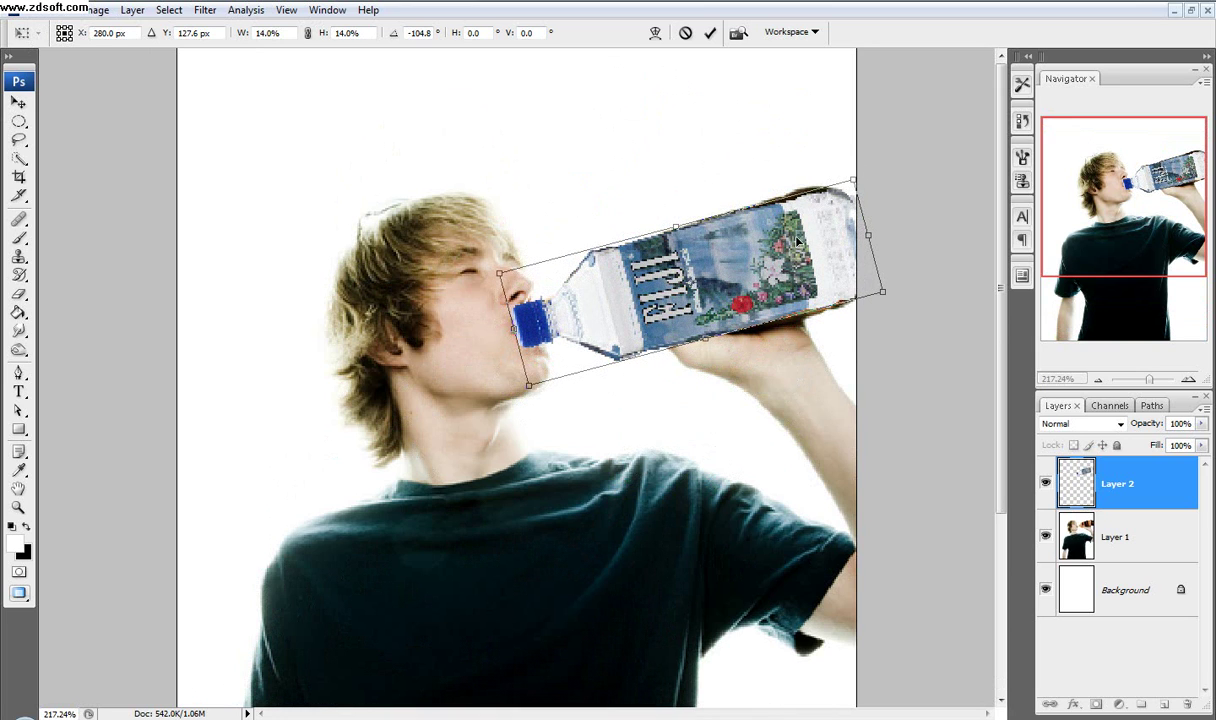
pyautogui.moveTo(797, 240); pyautogui.dragTo(798, 237)
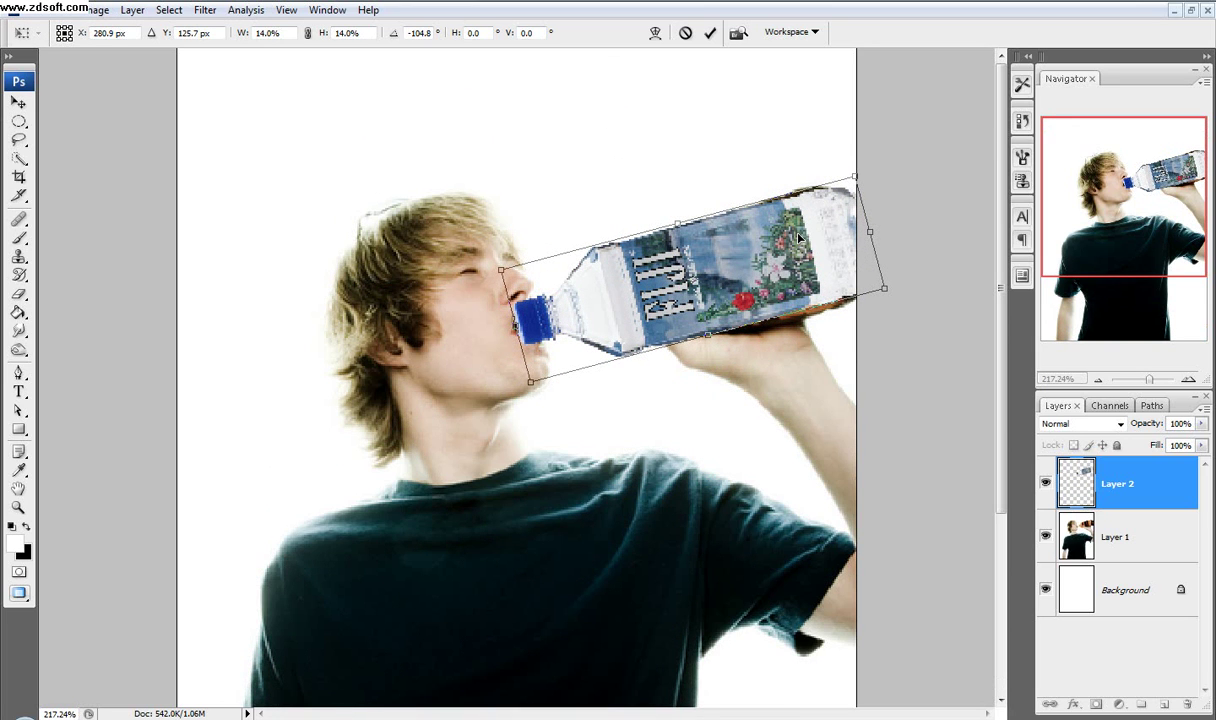
pyautogui.moveTo(693, 291); pyautogui.dragTo(706, 290)
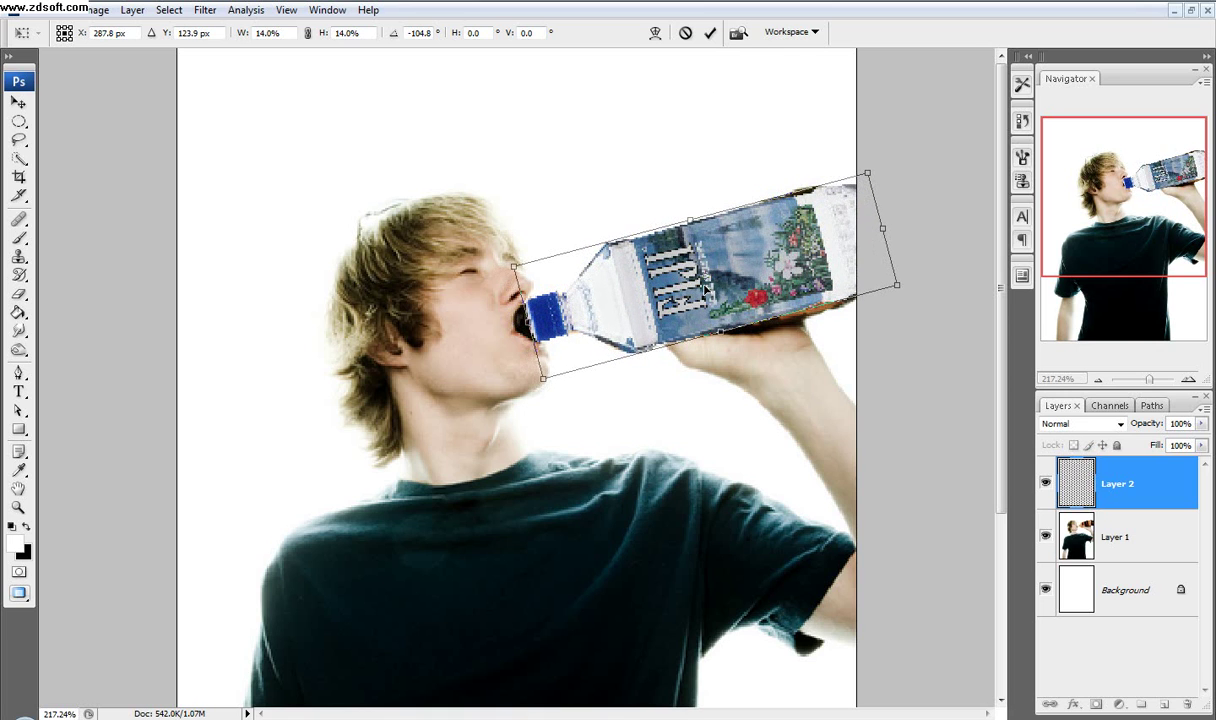
pyautogui.click(710, 33)
pyautogui.press('w')
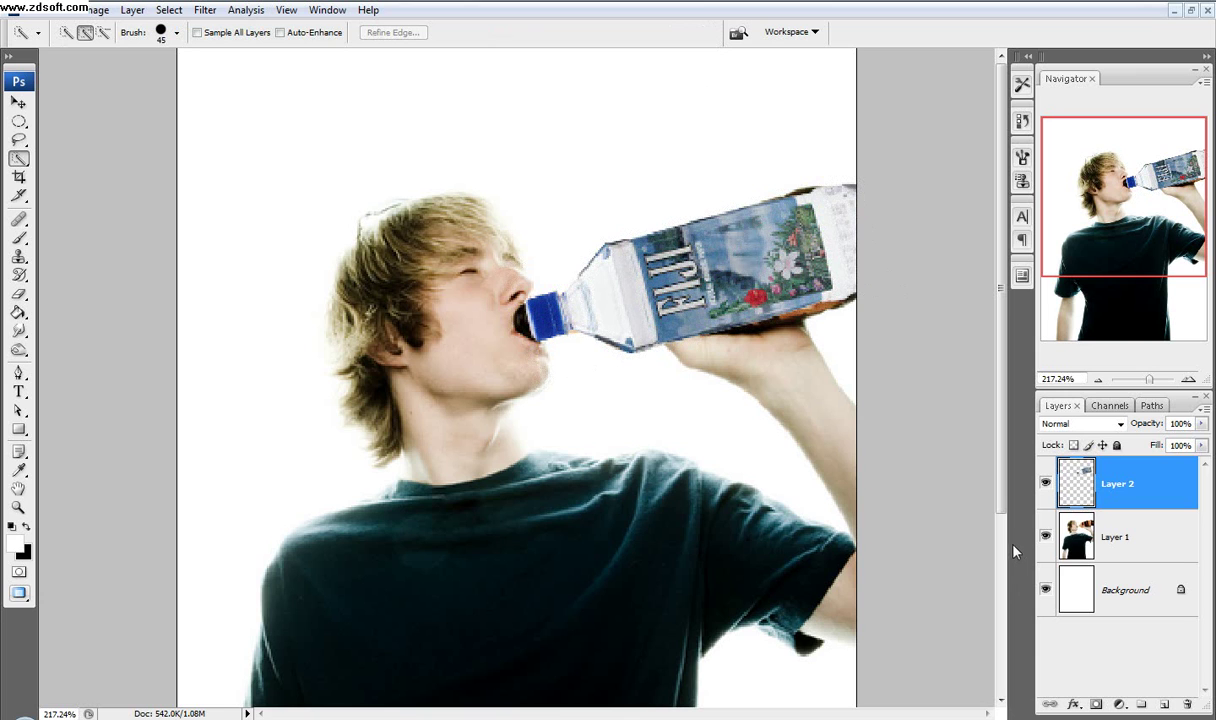
# Step: Erase the orange bottle's remains above and below the water bottle on Layer 1 with a 20-pixel eraser
pyautogui.click(1140, 538)
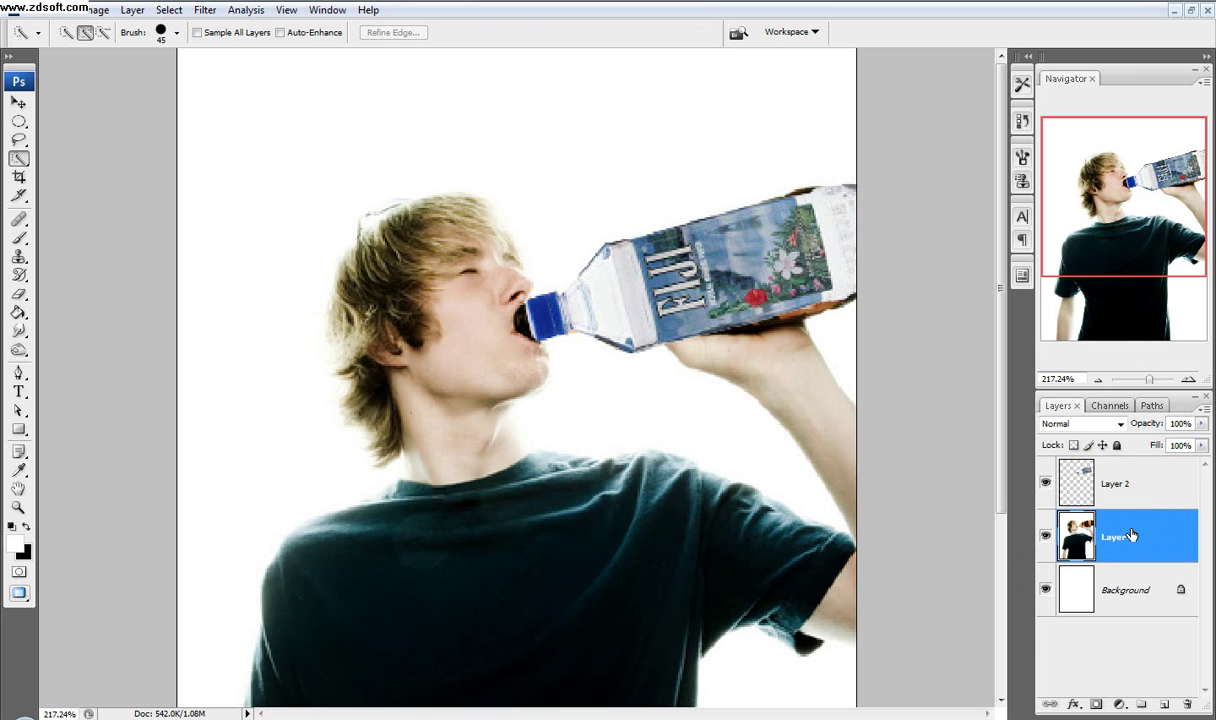
pyautogui.scroll(6, 824, 251)
pyautogui.moveTo(765, 287); pyautogui.dragTo(720, 327)
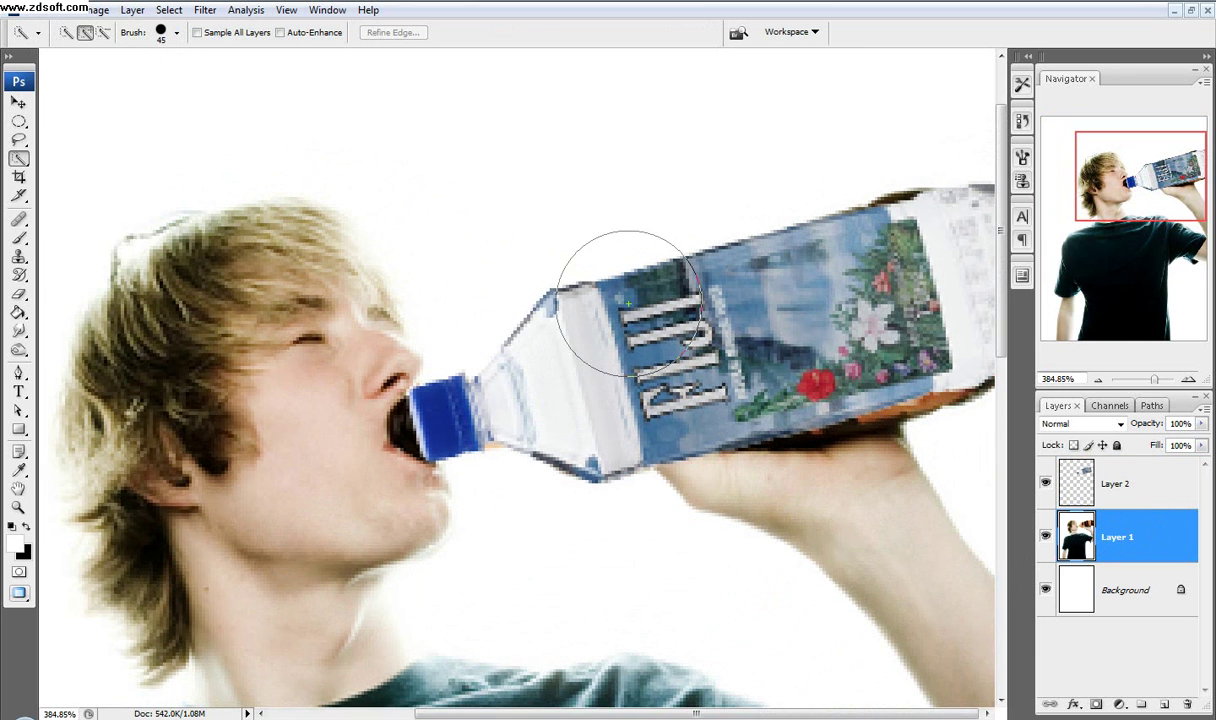
pyautogui.click(19, 294)
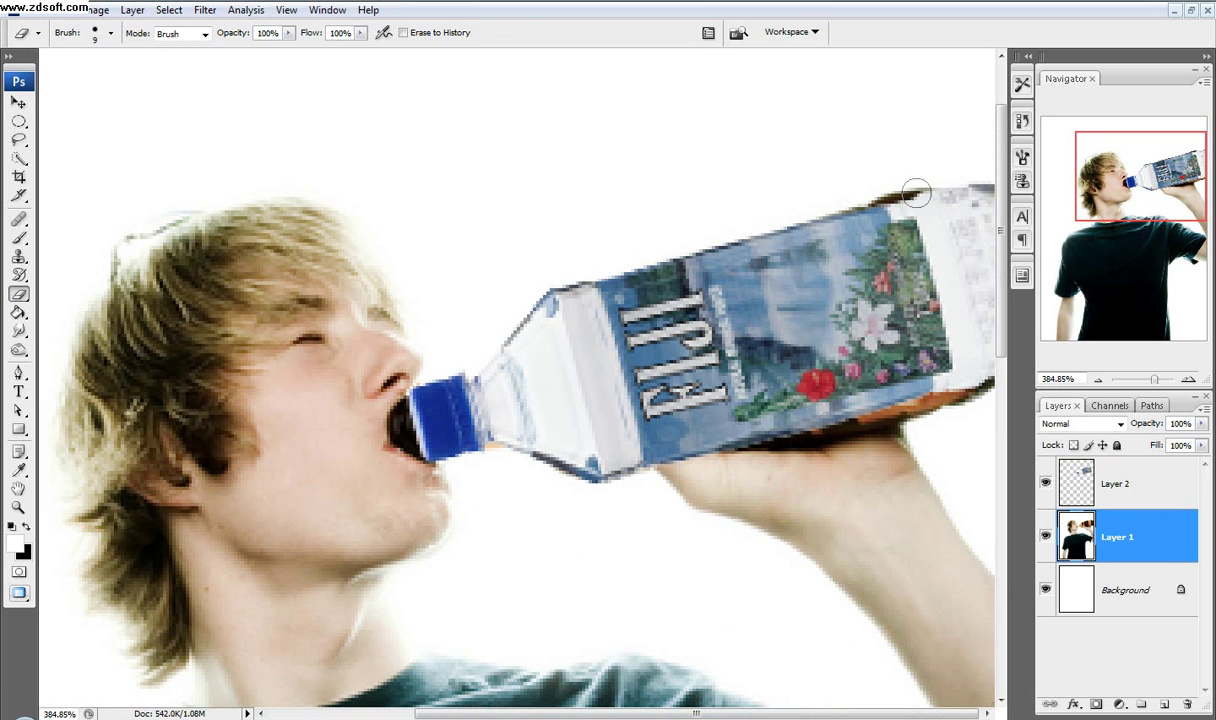
pyautogui.press(']')
pyautogui.press(']')
pyautogui.moveTo(917, 193); pyautogui.dragTo(866, 196)
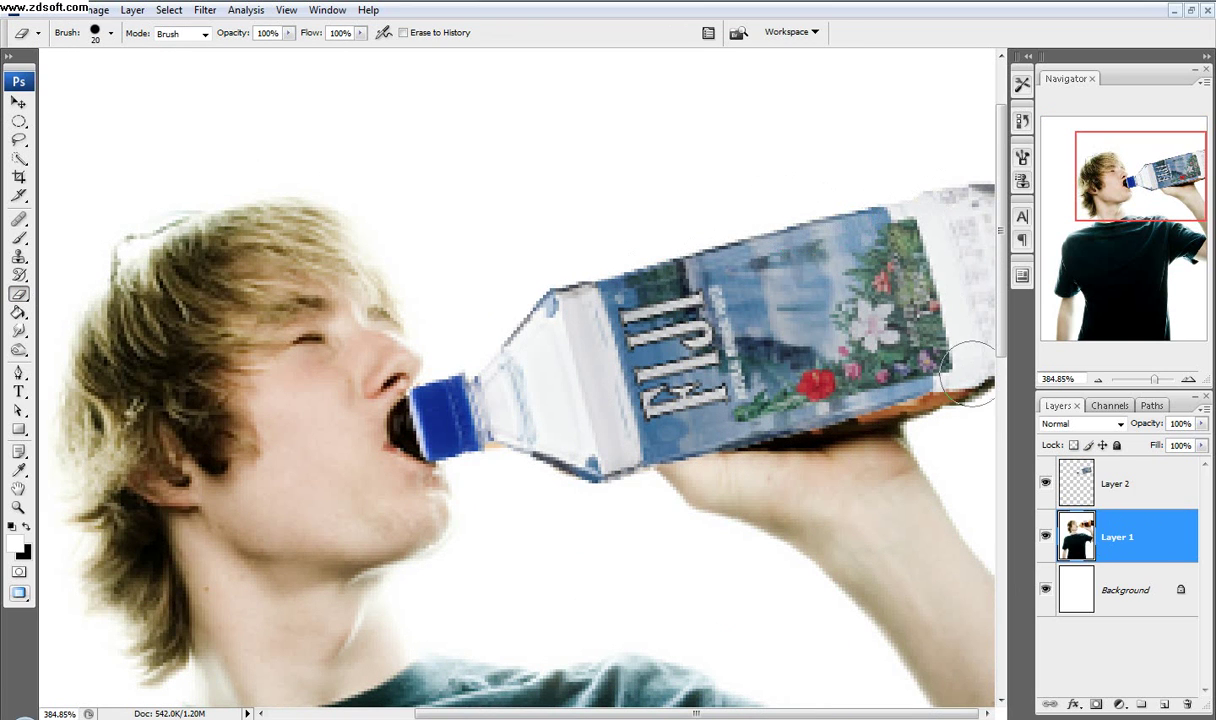
pyautogui.moveTo(970, 375); pyautogui.dragTo(818, 398)
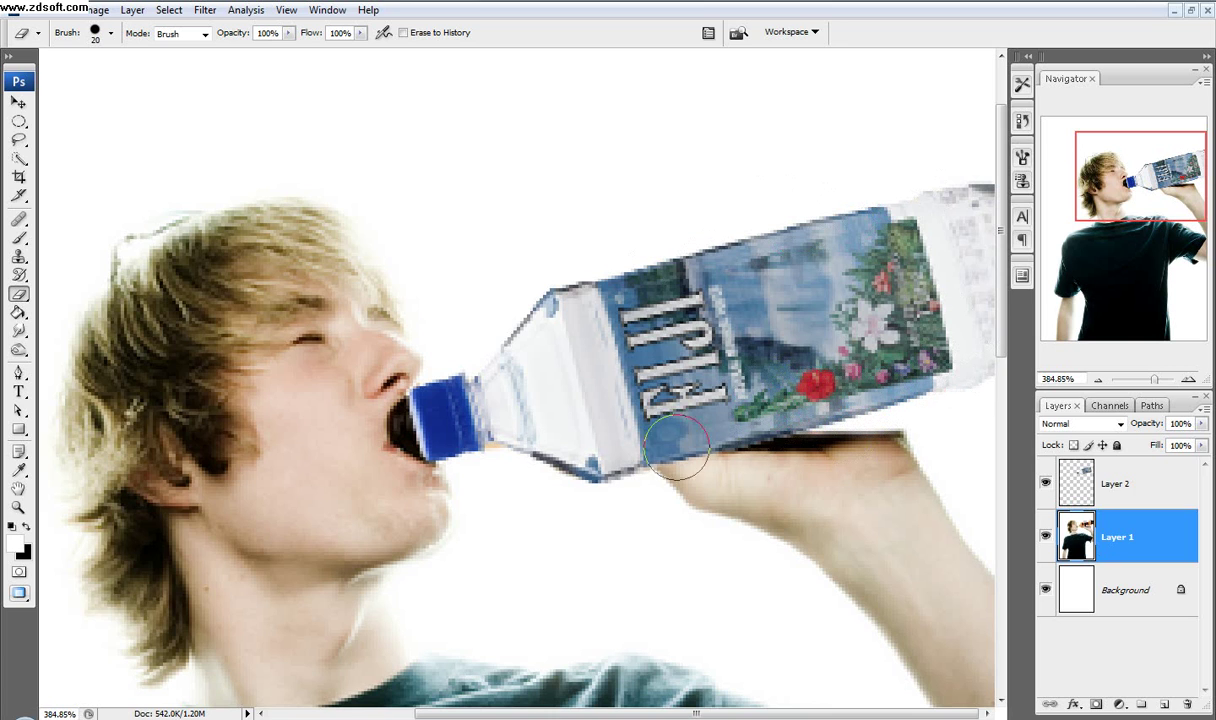
pyautogui.scroll(-4, 640, 400)
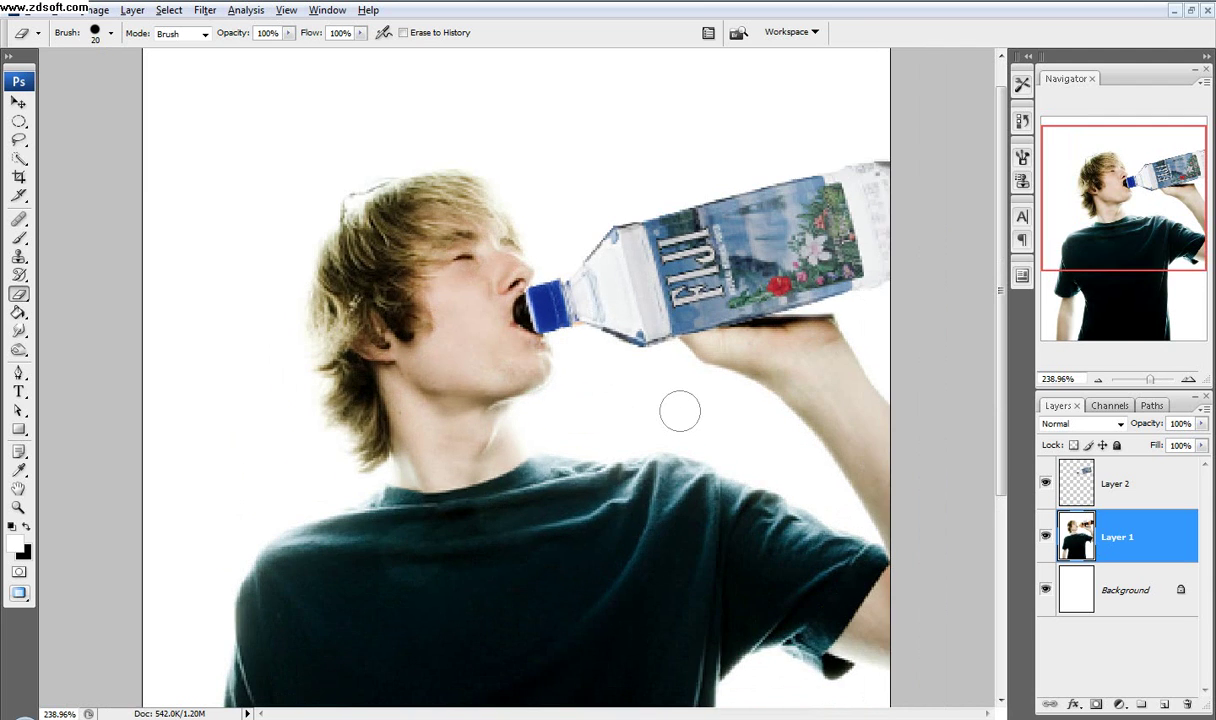
# Step: Erase the dark outlines along the bottle's upper and lower shoulders on Layer 2 with a 9-pixel eraser
pyautogui.scroll(5, 680, 408)
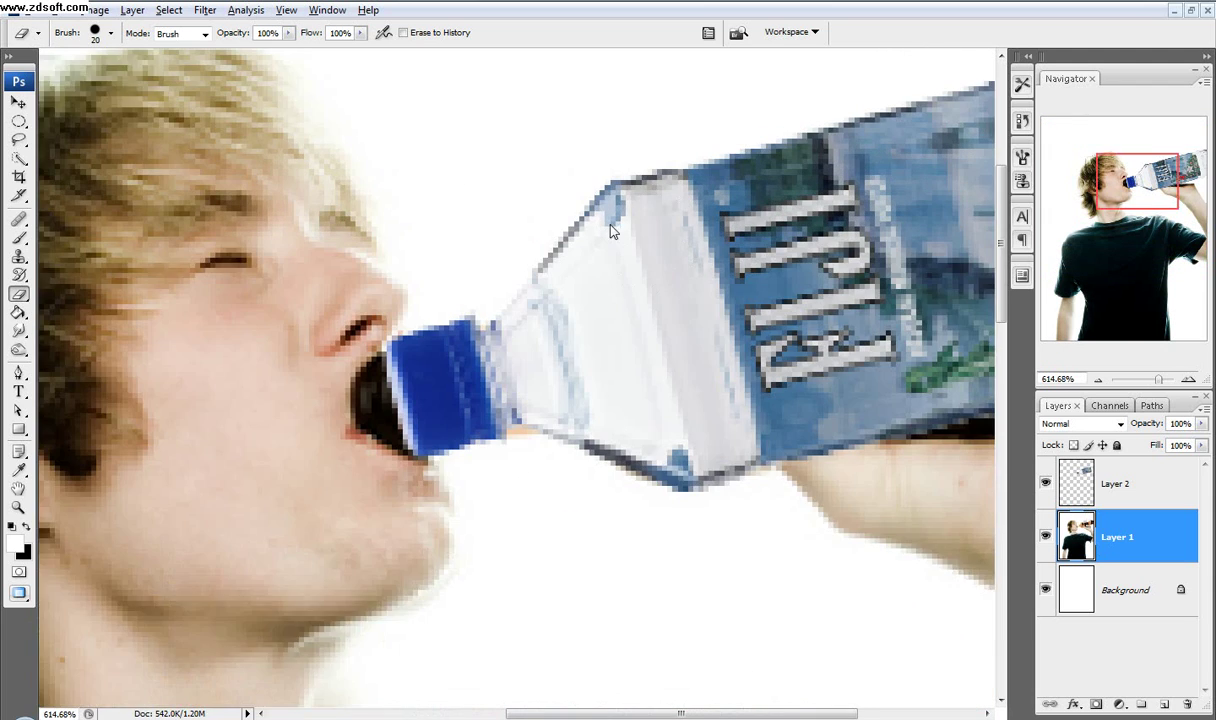
pyautogui.moveTo(610, 228); pyautogui.dragTo(626, 359)
pyautogui.click(1145, 484)
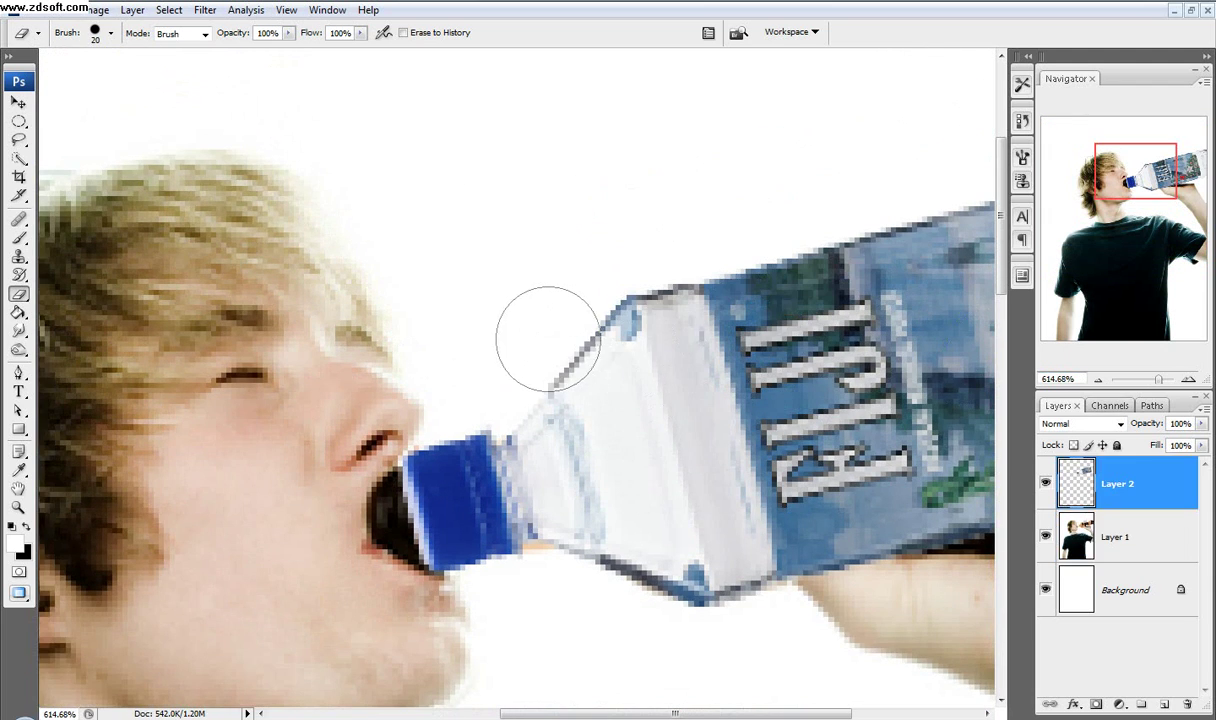
pyautogui.scroll(1, 545, 340)
pyautogui.press('[')
pyautogui.press('[')
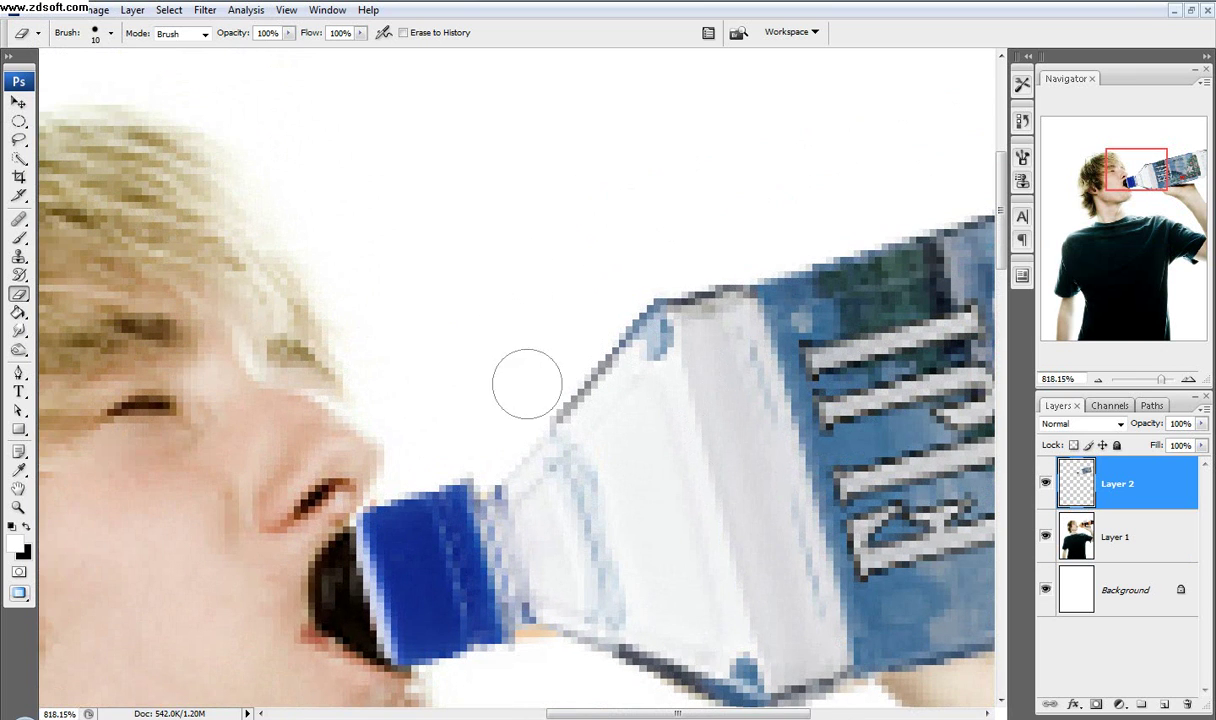
pyautogui.moveTo(526, 410); pyautogui.dragTo(651, 274)
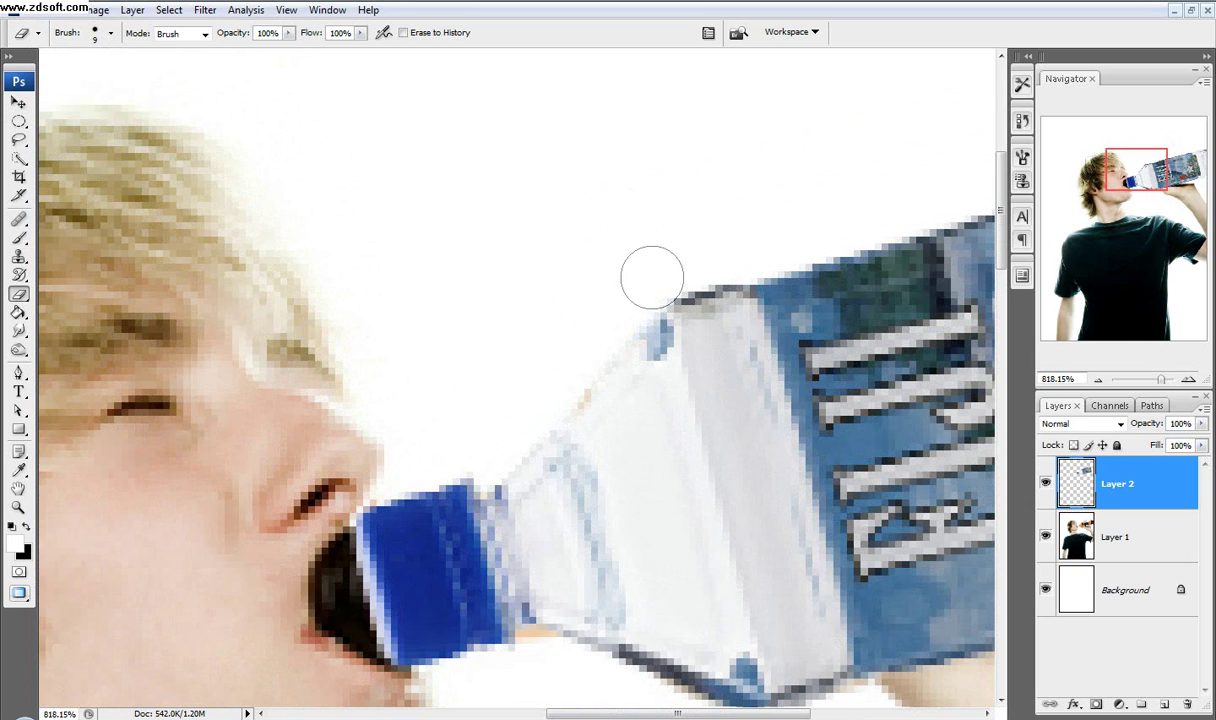
pyautogui.scroll(-5, 560, 420)
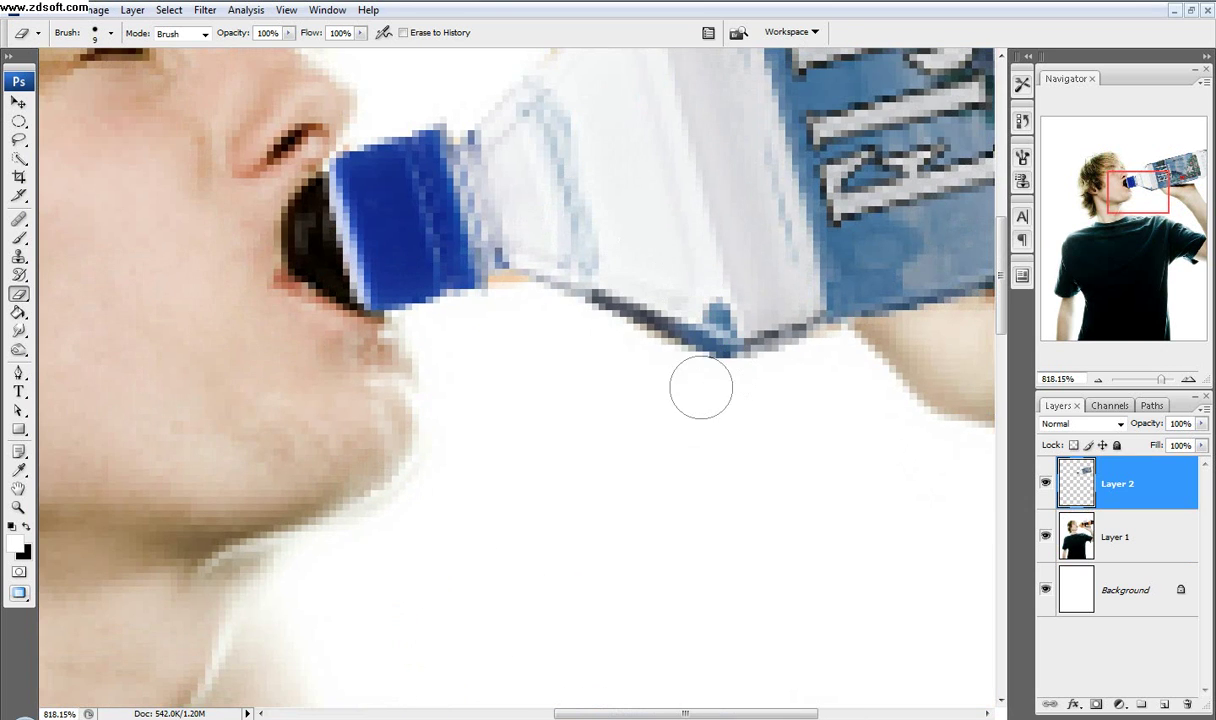
pyautogui.moveTo(701, 377); pyautogui.dragTo(588, 326)
# Step: Erase the leftover orange fringe beneath the bottle's lower shoulder on Layer 1
pyautogui.click(1150, 566)
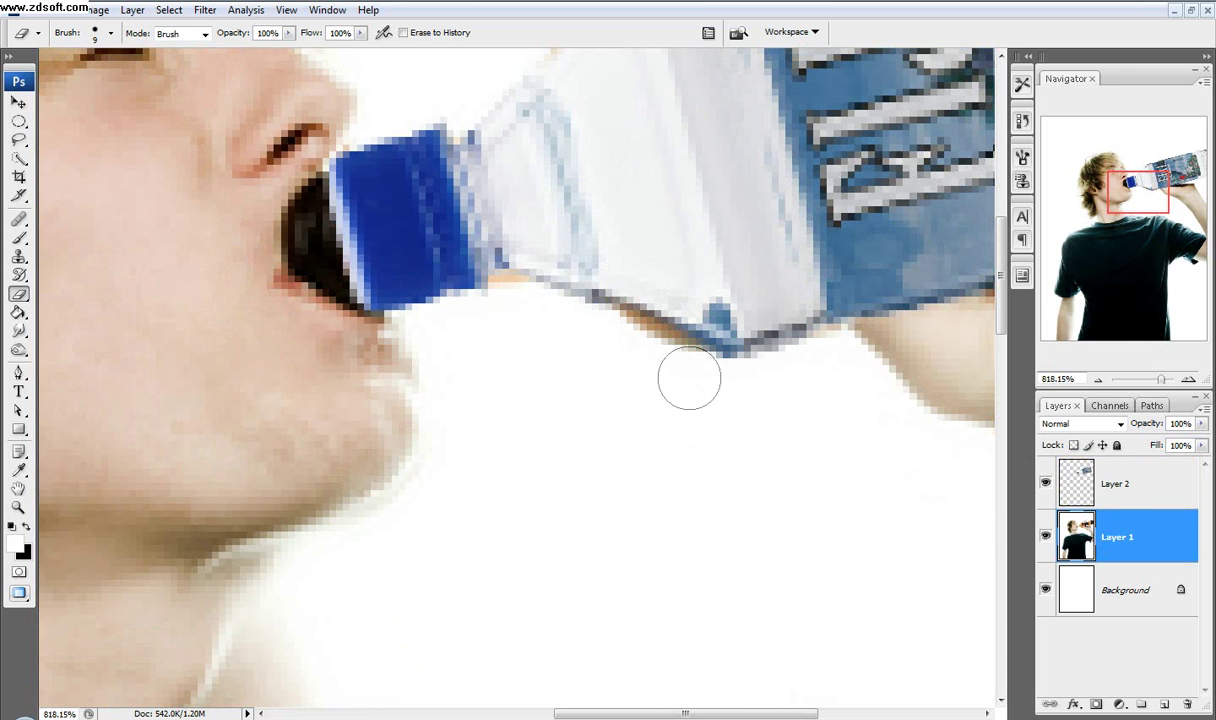
pyautogui.moveTo(664, 352)
pyautogui.mouseDown()
pyautogui.moveTo(630, 318)
pyautogui.moveTo(695, 342)
pyautogui.moveTo(719, 366)
pyautogui.moveTo(684, 440)
pyautogui.mouseUp()
pyautogui.scroll(-3, 719, 366)
pyautogui.scroll(-3, 742, 376)
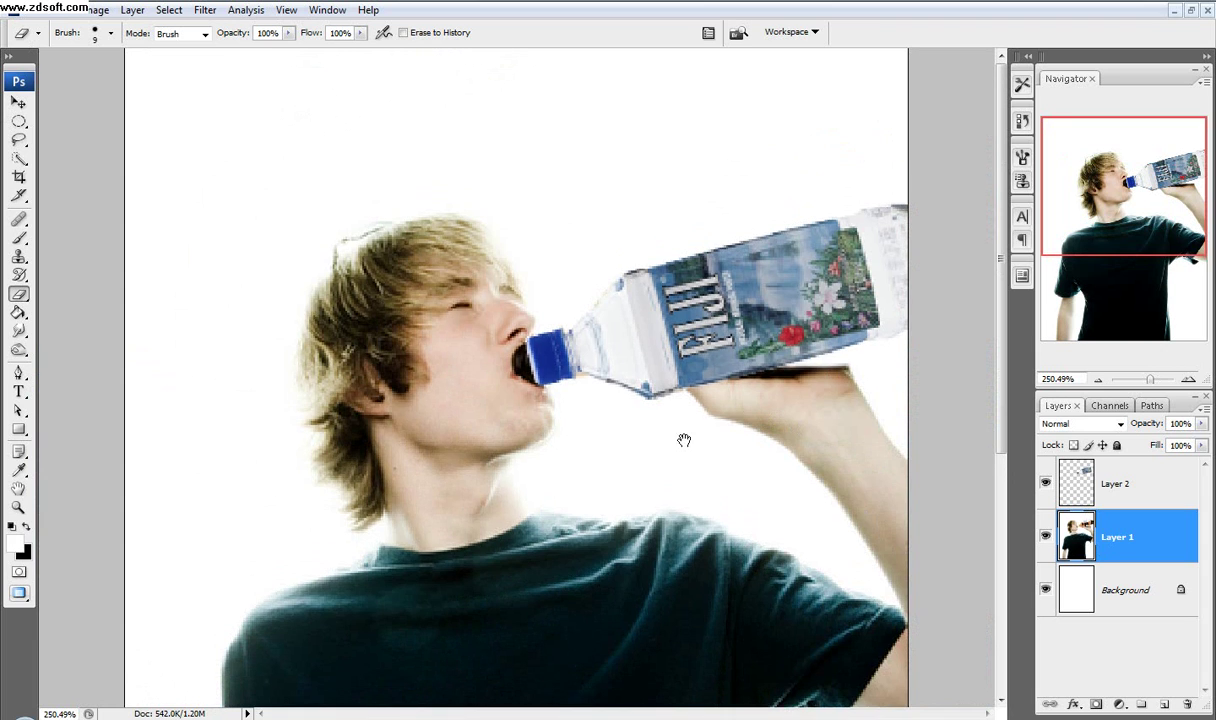
# Step: Erase the dark outline left along the bottle's upper shoulder on Layer 2
pyautogui.scroll(6, 635, 268)
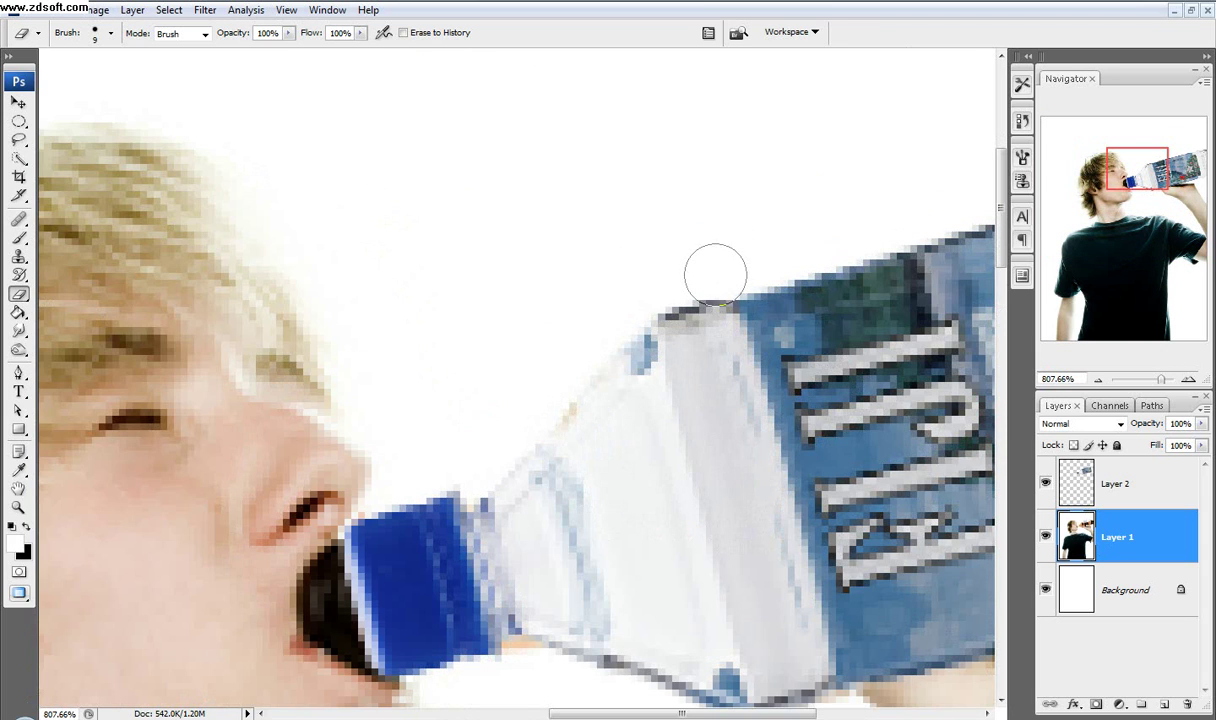
pyautogui.click(1100, 483)
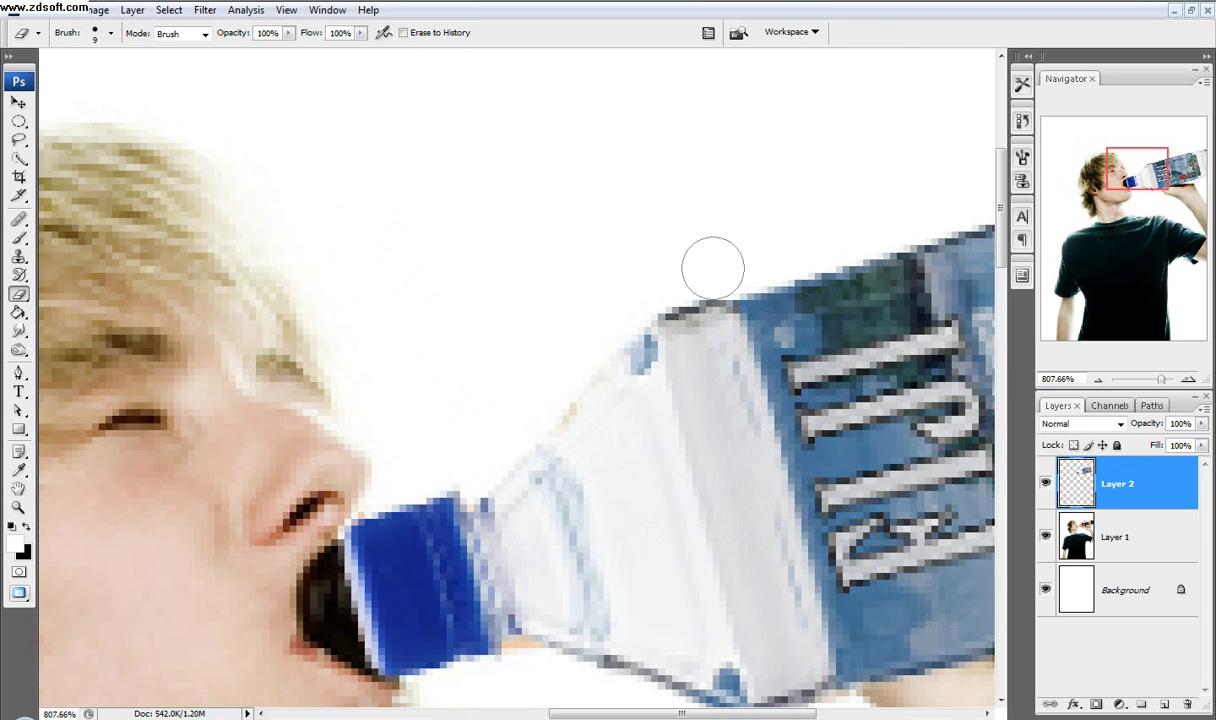
pyautogui.scroll(-5, 637, 293)
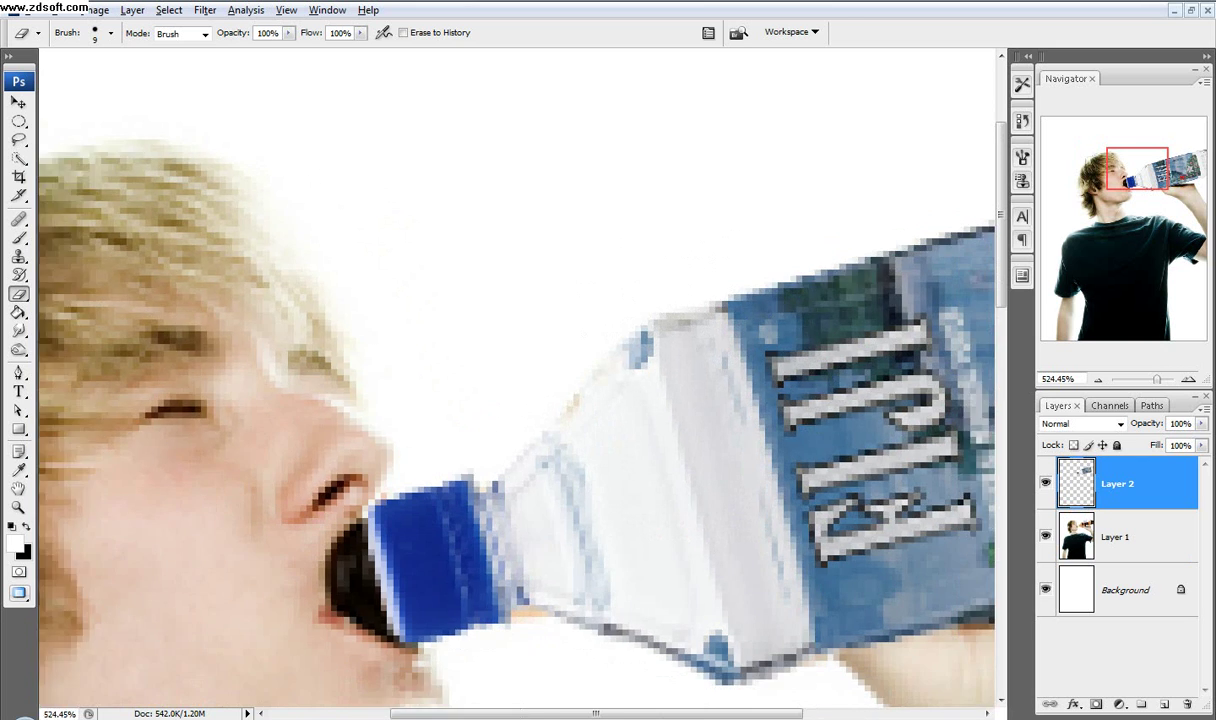
# Step: Clone the dark shadow and hand edge on Layer 1 into the white gap between bottle and hand, using a 4-pixel Clone Stamp
pyautogui.click(19, 256)
pyautogui.scroll(5, 830, 395)
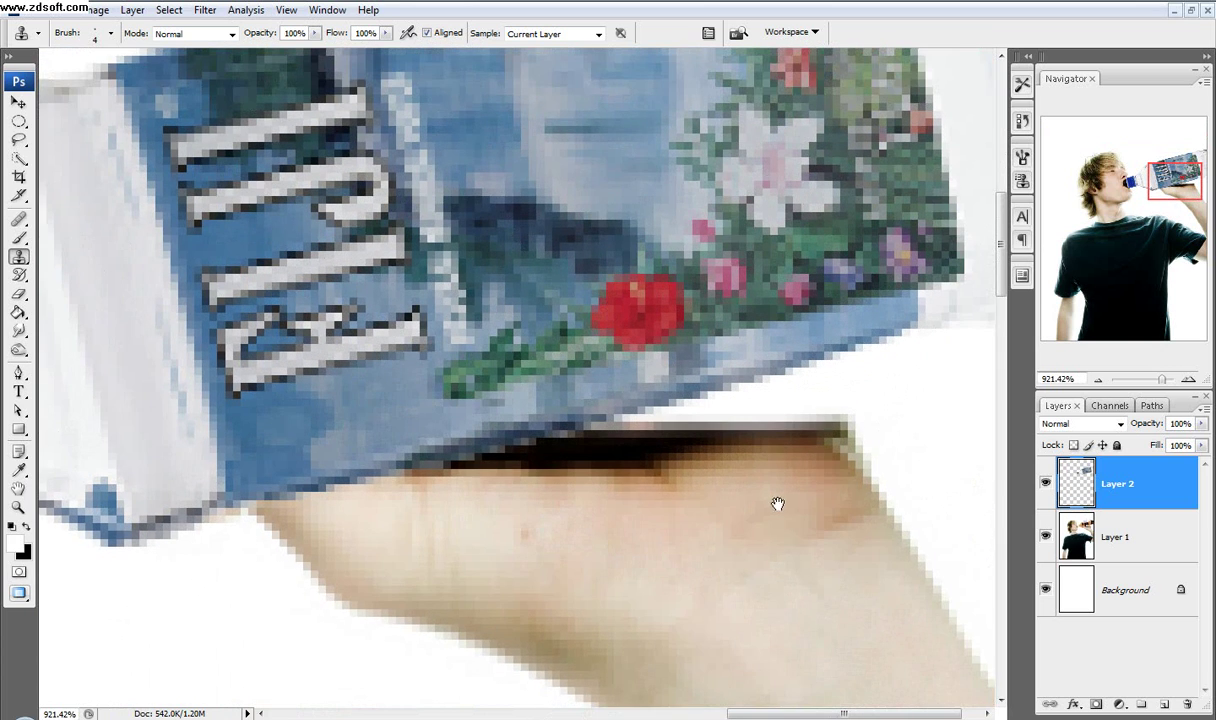
pyautogui.click(1092, 520)
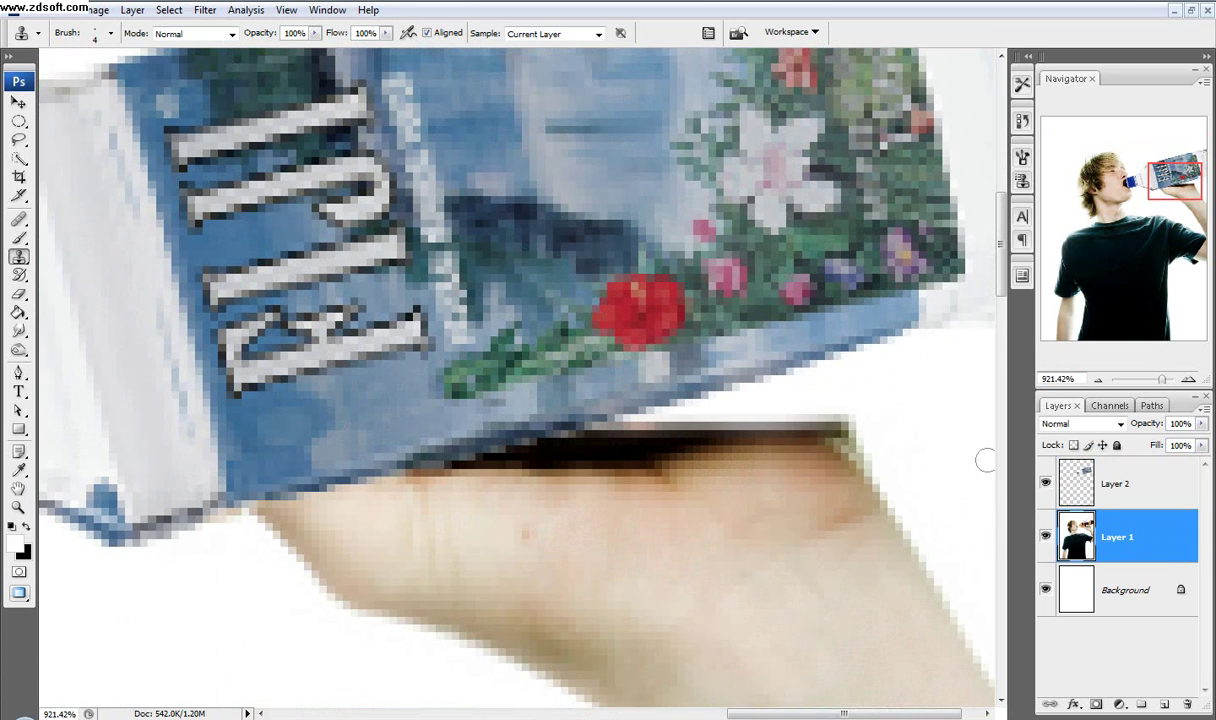
pyautogui.keyDown('alt'); pyautogui.click(832, 419); pyautogui.keyUp('alt')
pyautogui.moveTo(831, 403); pyautogui.dragTo(822, 391)
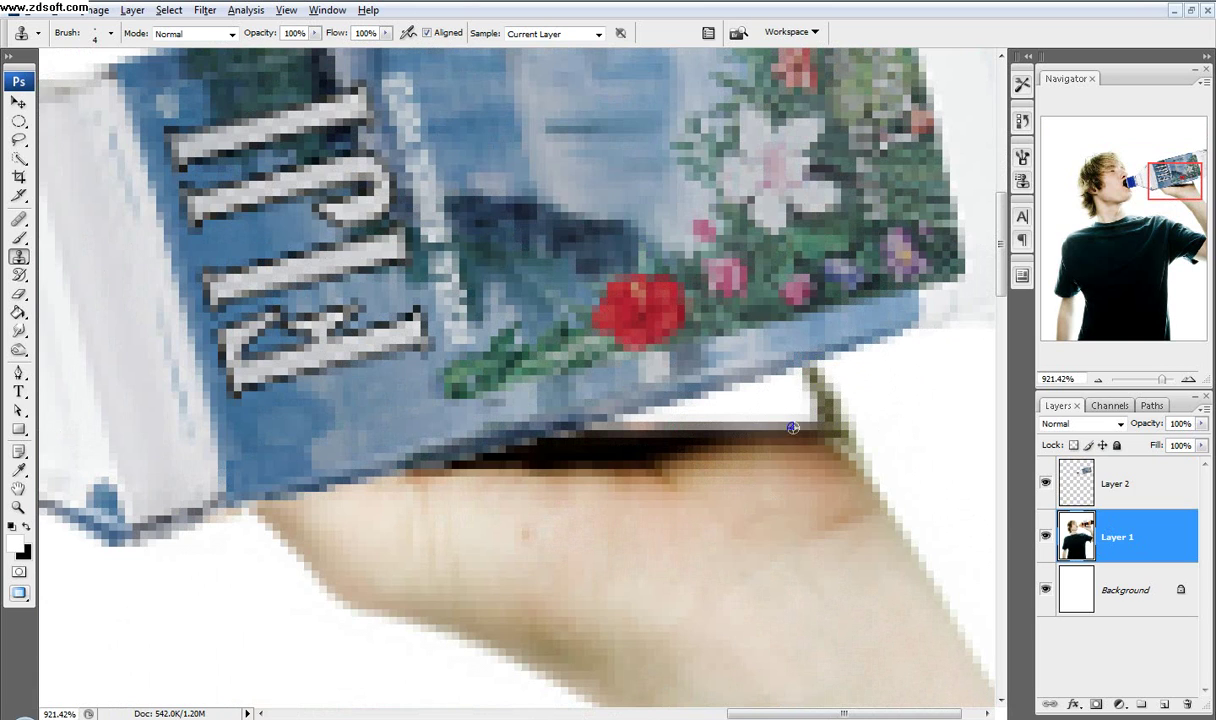
pyautogui.moveTo(664, 427)
pyautogui.mouseDown()
pyautogui.moveTo(710, 400)
pyautogui.moveTo(604, 430)
pyautogui.moveTo(689, 408)
pyautogui.moveTo(663, 428)
pyautogui.moveTo(709, 417)
pyautogui.moveTo(752, 401)
pyautogui.moveTo(681, 402)
pyautogui.moveTo(673, 428)
pyautogui.moveTo(703, 404)
pyautogui.moveTo(681, 398)
pyautogui.moveTo(761, 400)
pyautogui.moveTo(775, 385)
pyautogui.moveTo(753, 380)
pyautogui.moveTo(765, 378)
pyautogui.moveTo(673, 431)
pyautogui.moveTo(792, 415)
pyautogui.mouseUp()
pyautogui.moveTo(712, 416)
pyautogui.mouseDown()
pyautogui.moveTo(780, 385)
pyautogui.moveTo(750, 372)
pyautogui.moveTo(803, 399)
pyautogui.moveTo(757, 381)
pyautogui.mouseUp()
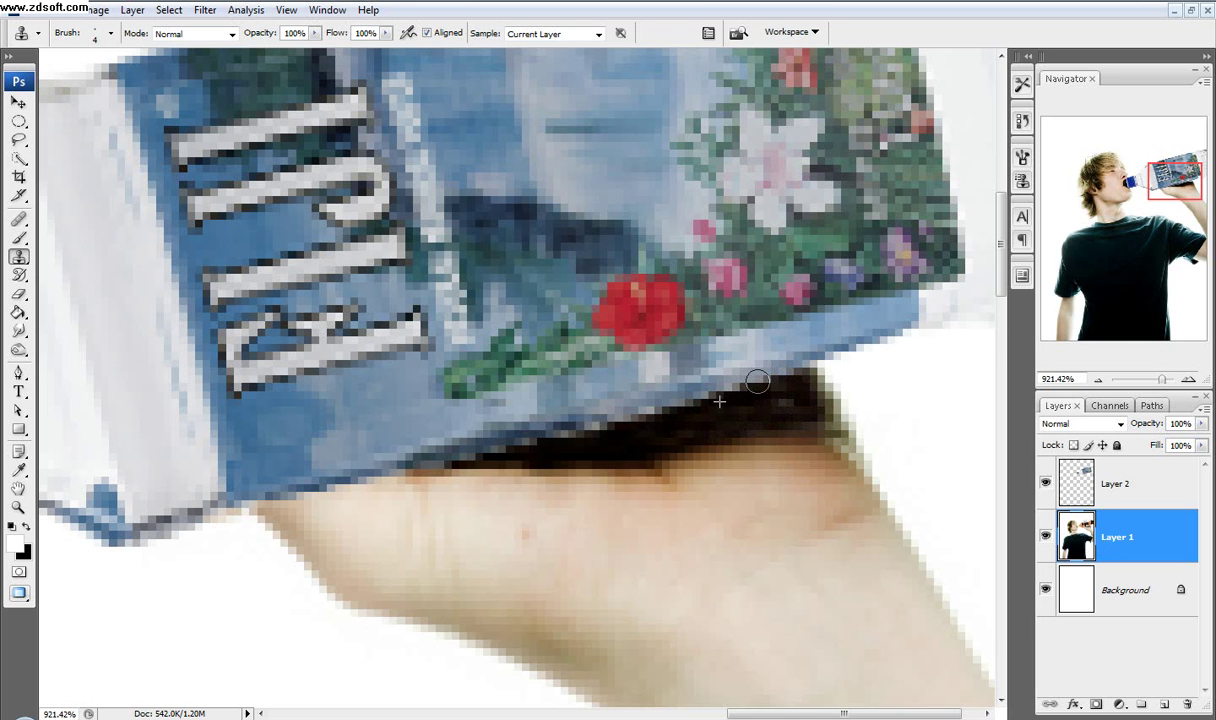
pyautogui.scroll(-5, 838, 393)
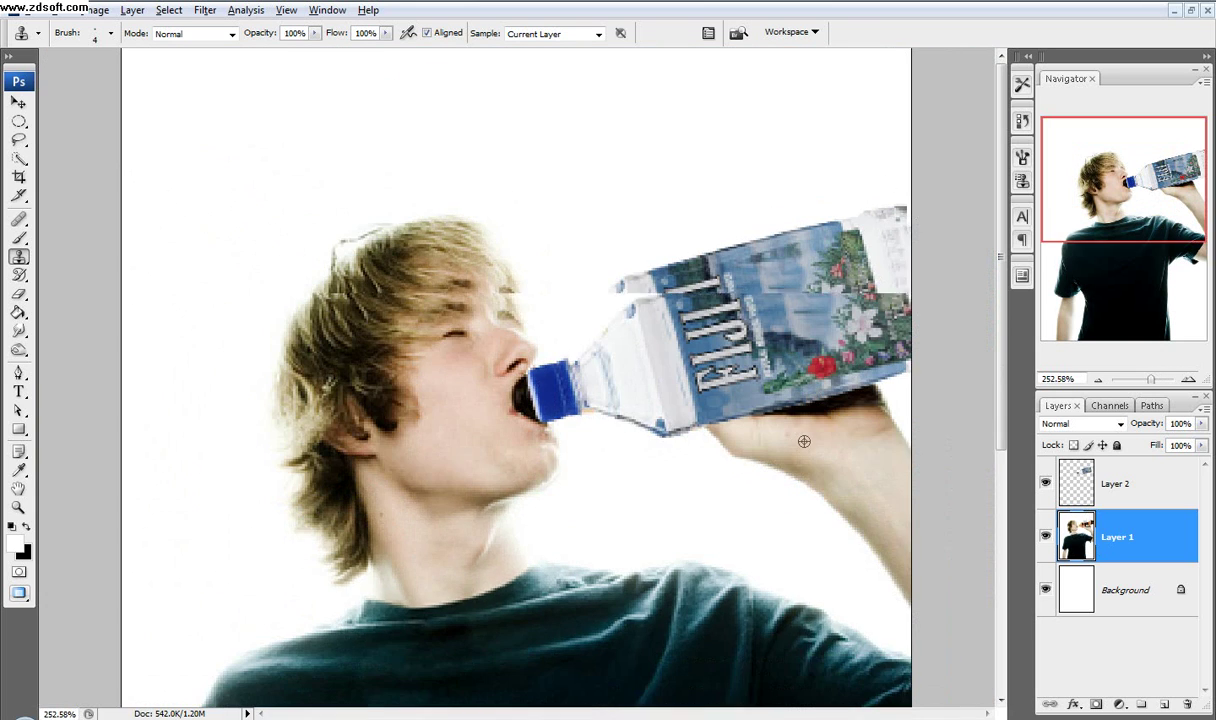
# Step: Lower the opacity of Layer 2 to 33% so the thumb shows through the water bottle
pyautogui.scroll(4, 829, 370)
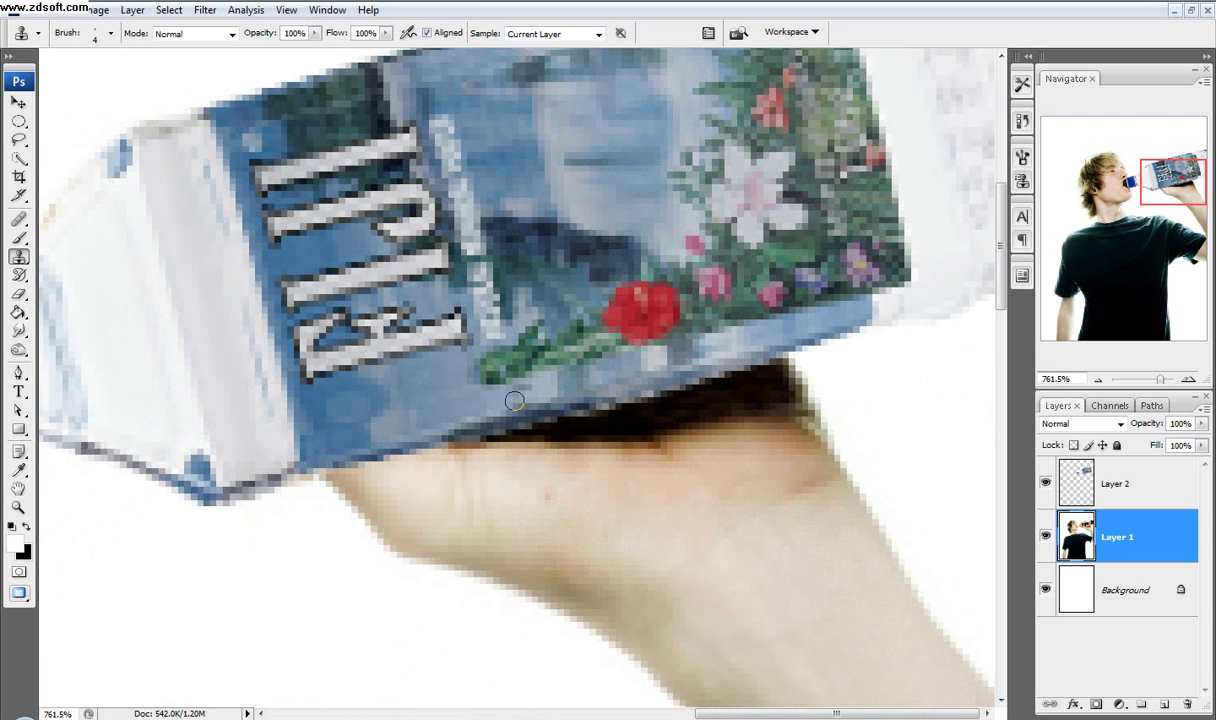
pyautogui.click(1156, 486)
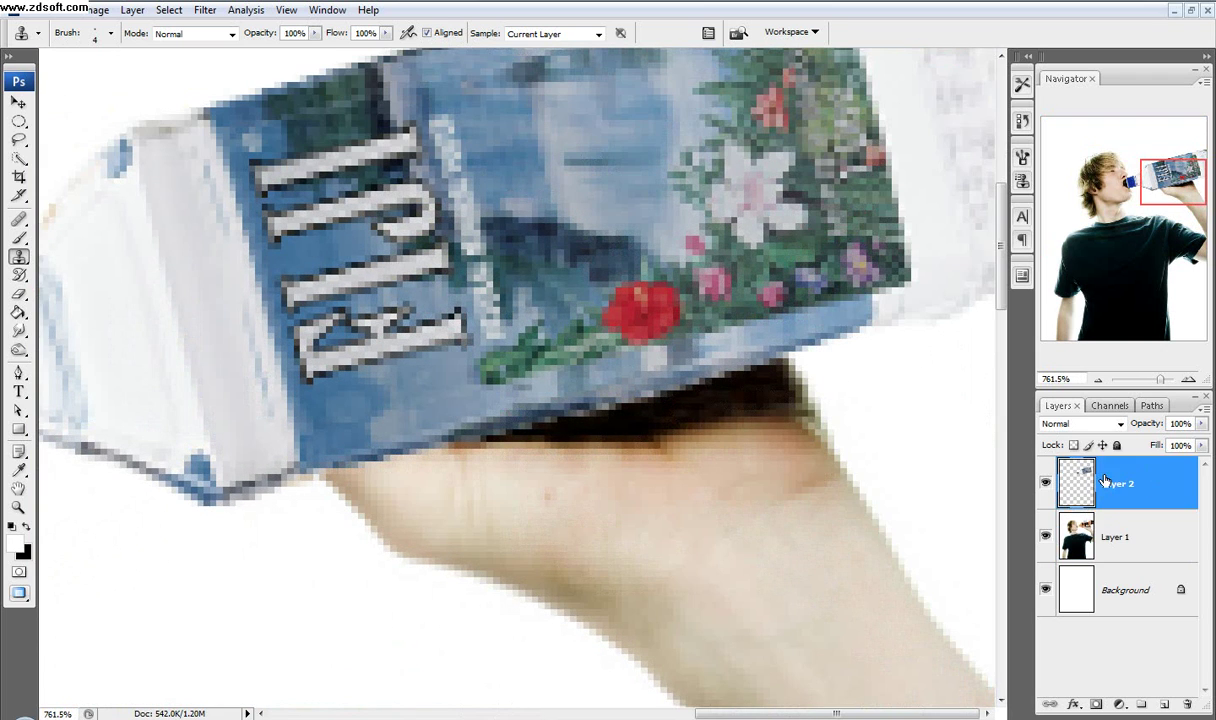
pyautogui.moveTo(1147, 427); pyautogui.dragTo(1099, 432)
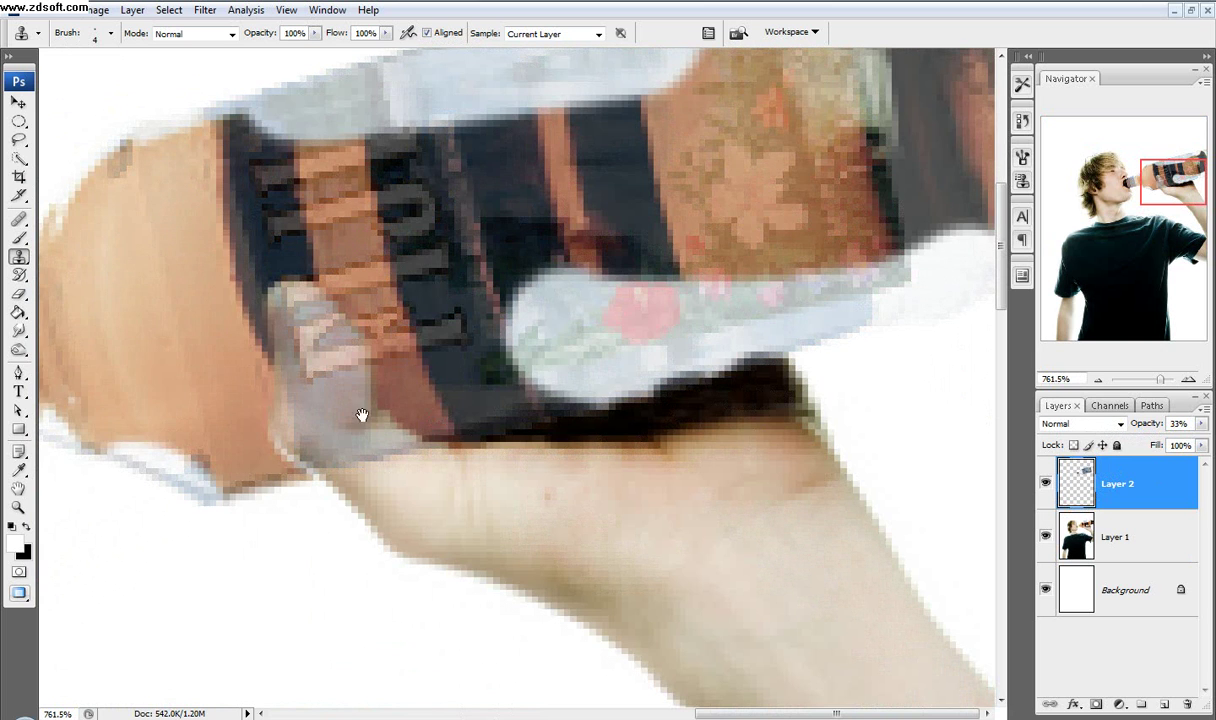
pyautogui.moveTo(361, 413); pyautogui.dragTo(585, 385)
# Step: Erase the part of the bottle covering the thumb on Layer 2 with a 5-pixel eraser
pyautogui.click(22, 296)
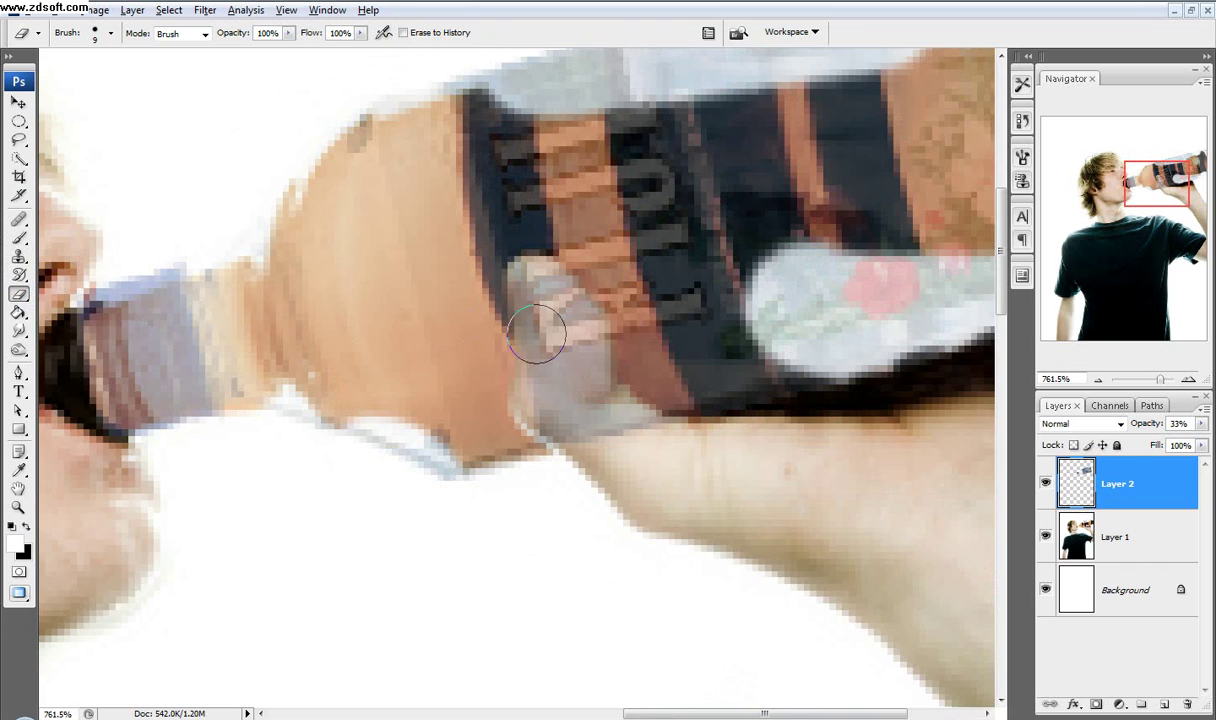
pyautogui.scroll(2, 558, 322)
pyautogui.rightClick(630, 470)
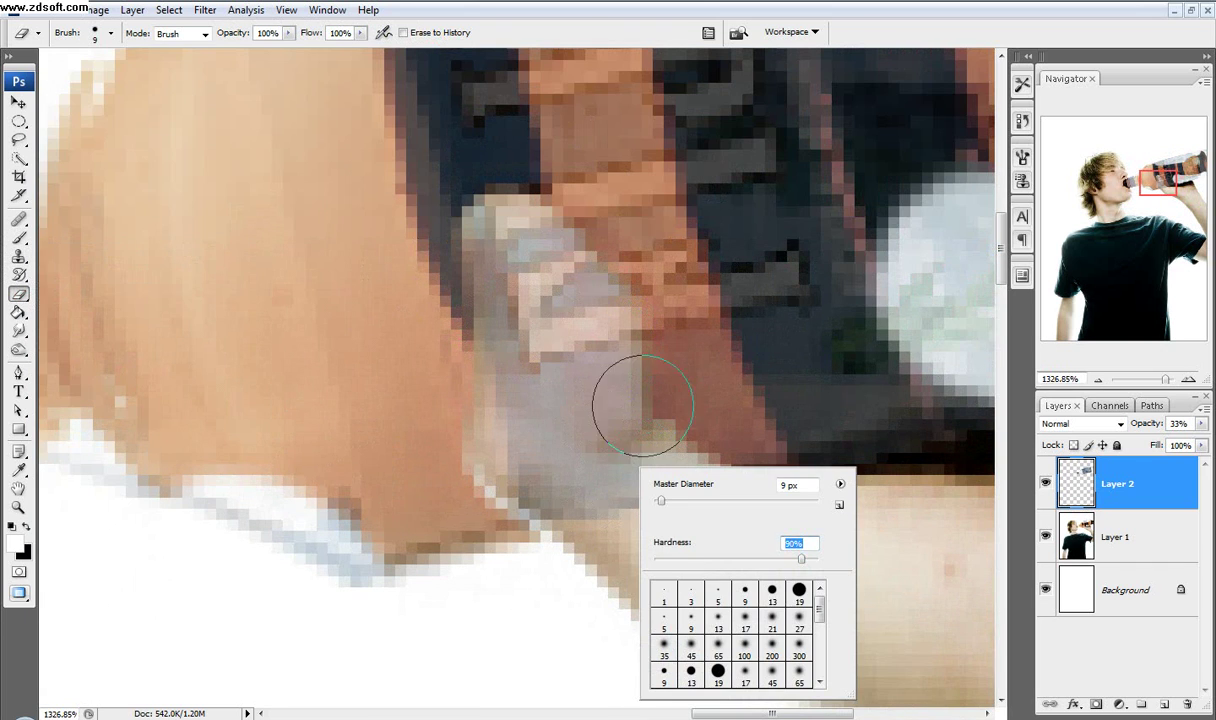
pyautogui.click(566, 397)
pyautogui.press('[')
pyautogui.press('[')
pyautogui.press('[')
pyautogui.press('[')
pyautogui.moveTo(588, 506)
pyautogui.mouseDown()
pyautogui.moveTo(509, 473)
pyautogui.moveTo(497, 446)
pyautogui.moveTo(503, 334)
pyautogui.moveTo(482, 235)
pyautogui.moveTo(502, 215)
pyautogui.moveTo(550, 249)
pyautogui.moveTo(611, 324)
pyautogui.moveTo(620, 420)
pyautogui.moveTo(738, 511)
pyautogui.mouseUp()
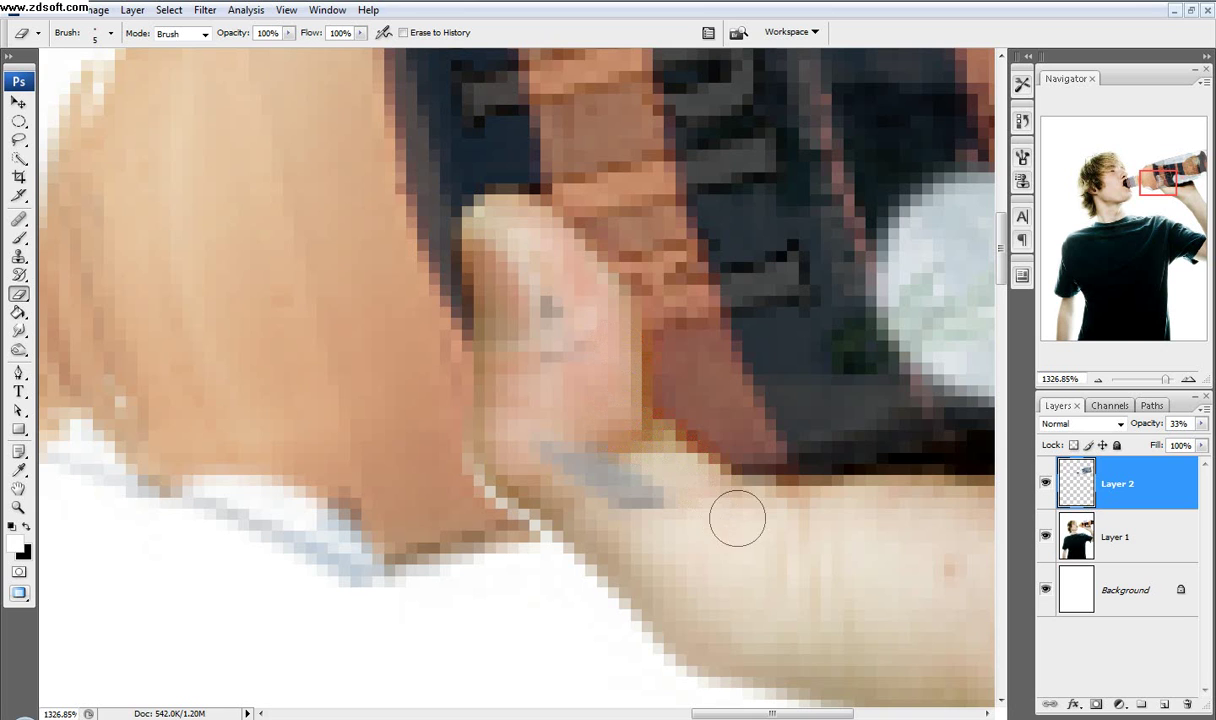
# Step: Restore Layer 2 to 100% opacity and erase the leftover label patches over the thumb
pyautogui.moveTo(1142, 426); pyautogui.dragTo(1209, 426)
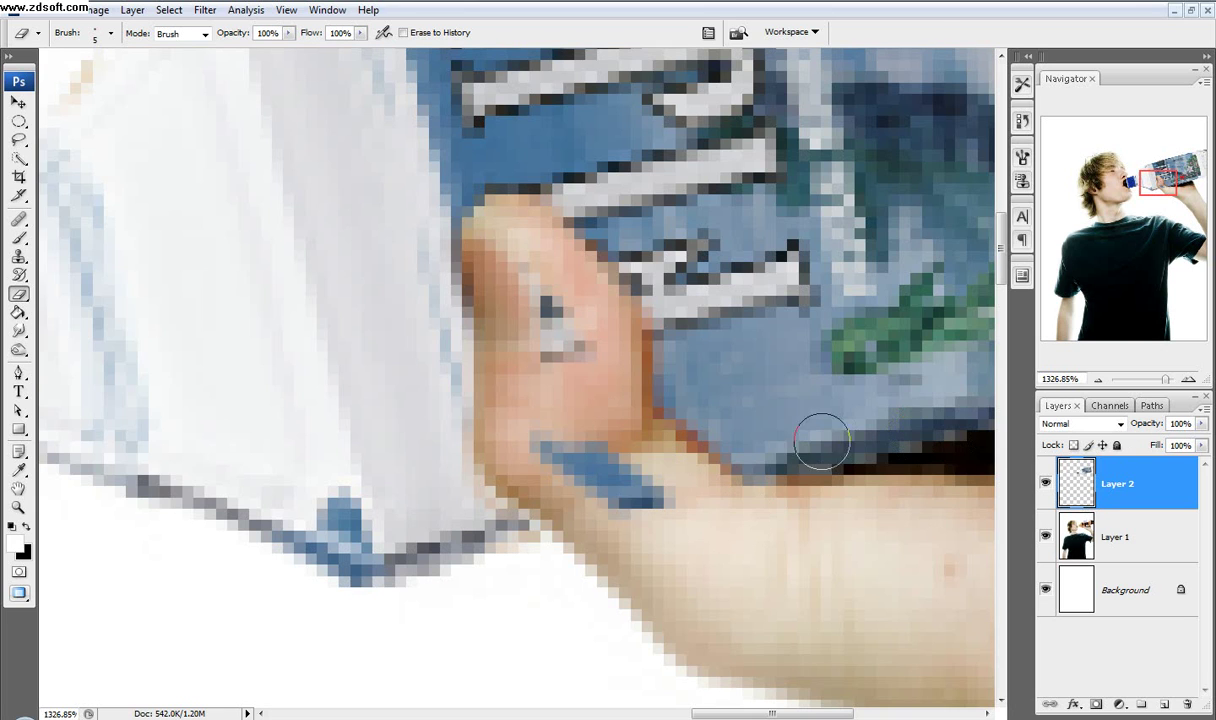
pyautogui.moveTo(676, 486)
pyautogui.mouseDown()
pyautogui.moveTo(639, 499)
pyautogui.moveTo(565, 423)
pyautogui.moveTo(552, 274)
pyautogui.moveTo(516, 269)
pyautogui.moveTo(561, 471)
pyautogui.moveTo(527, 413)
pyautogui.mouseUp()
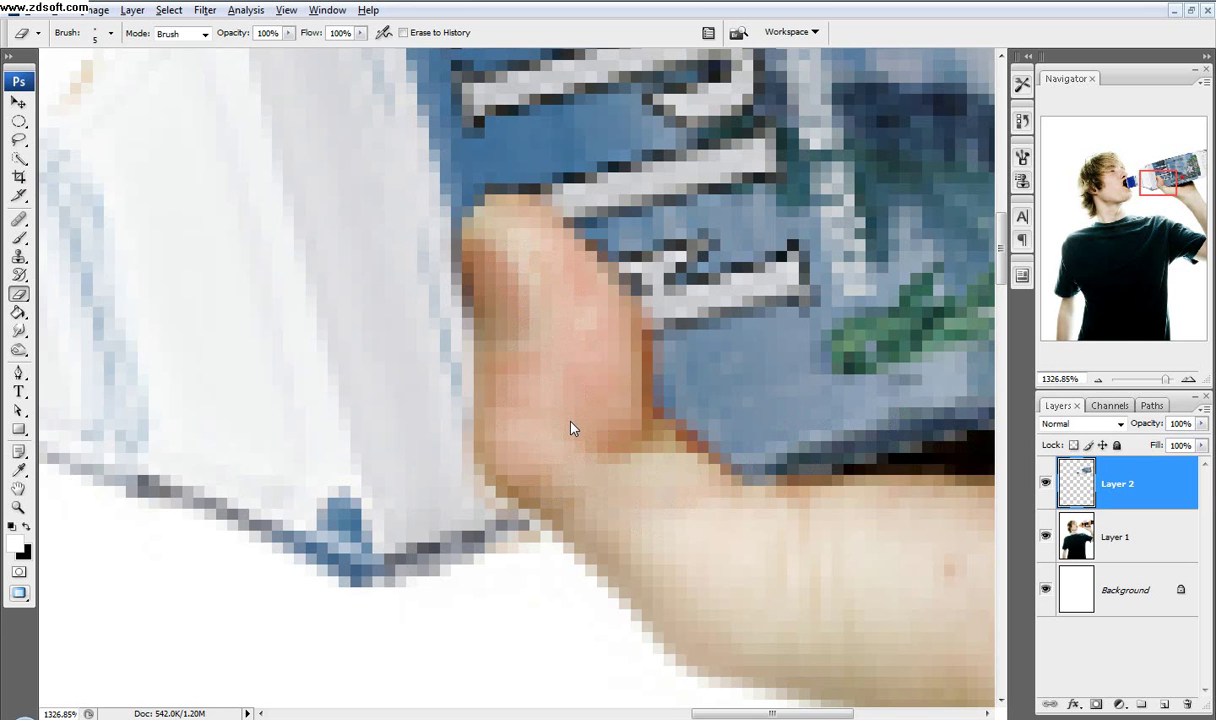
pyautogui.scroll(-5, 570, 427)
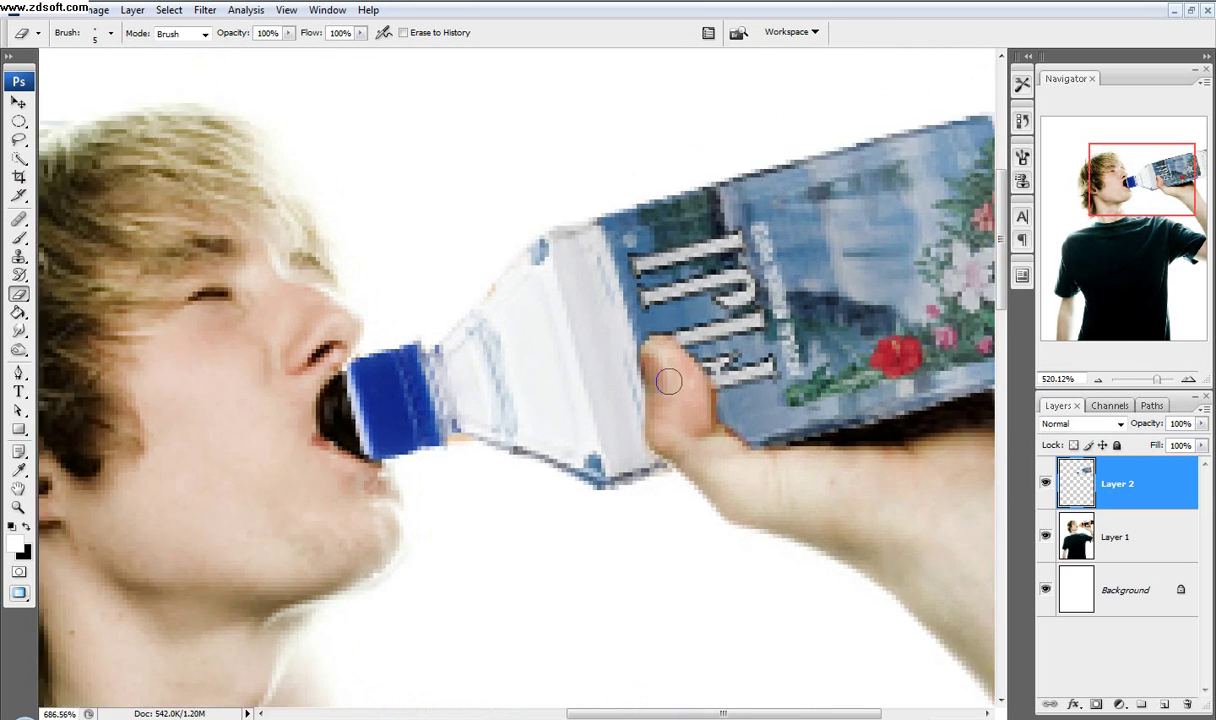
# Step: Darken the label along the thumb's edge on Layer 2 with a 6-pixel Burn tool set to midtones at 48% exposure
pyautogui.scroll(5, 669, 381)
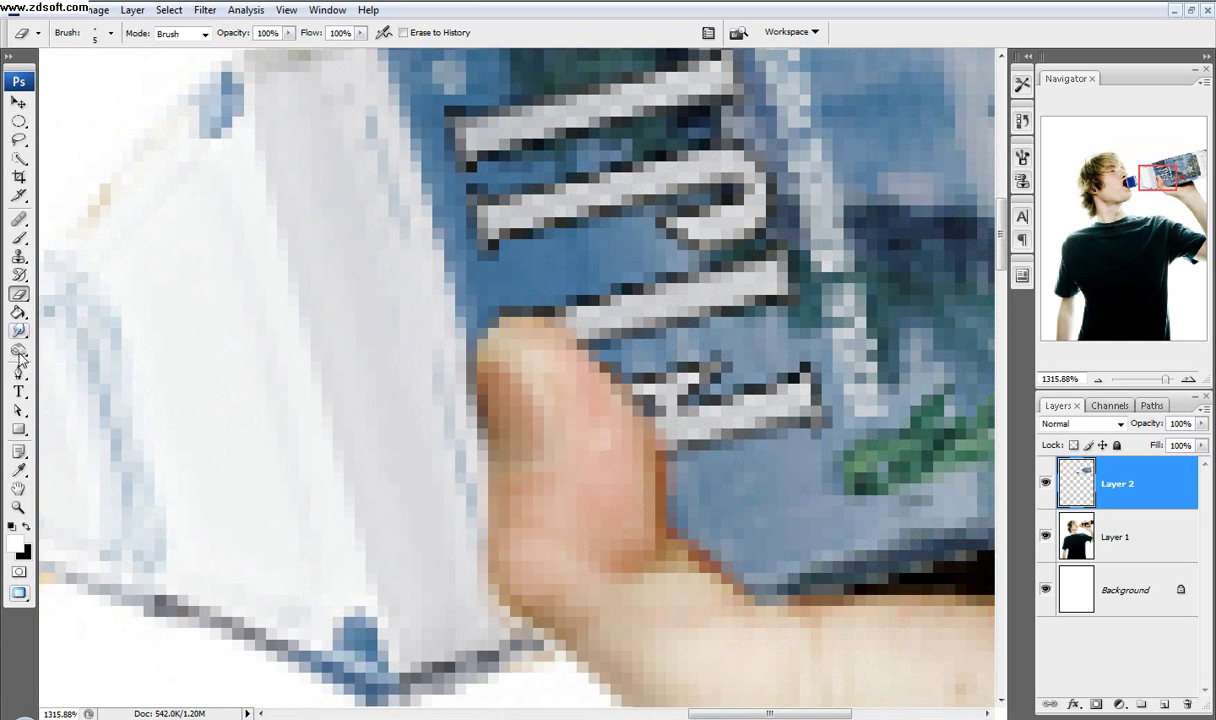
pyautogui.moveTo(22, 355); pyautogui.dragTo(66, 364)
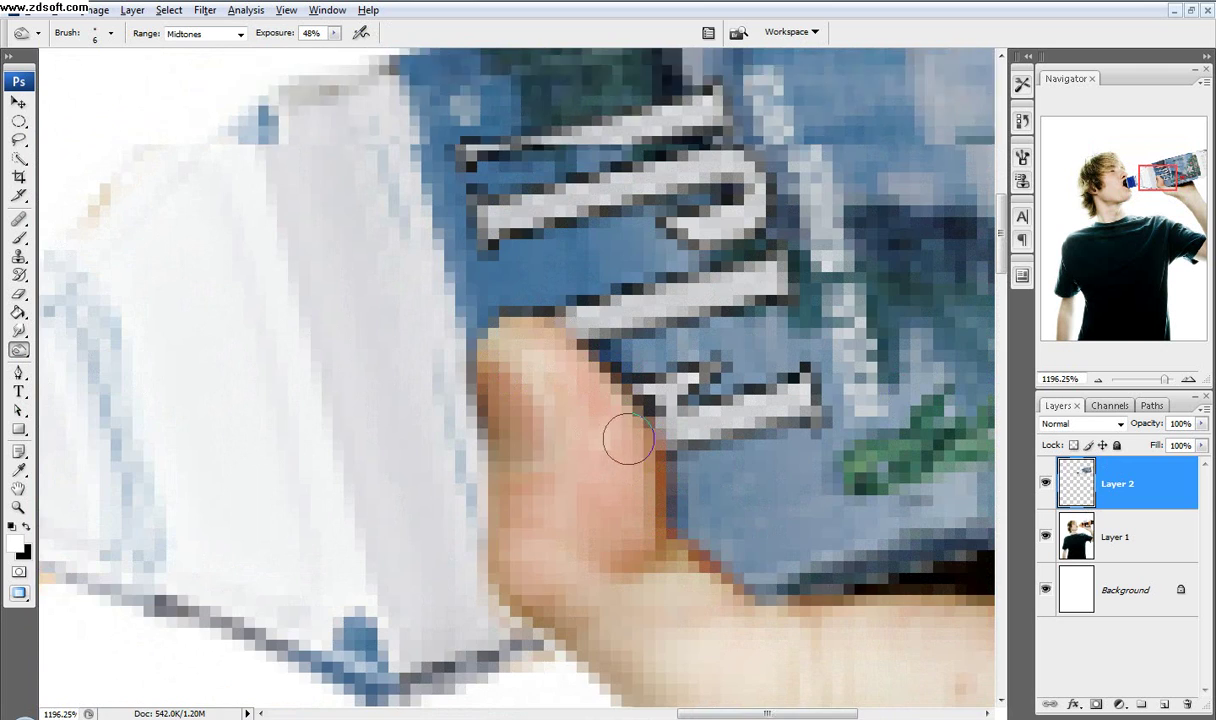
pyautogui.hotkey('ctrl', '0')
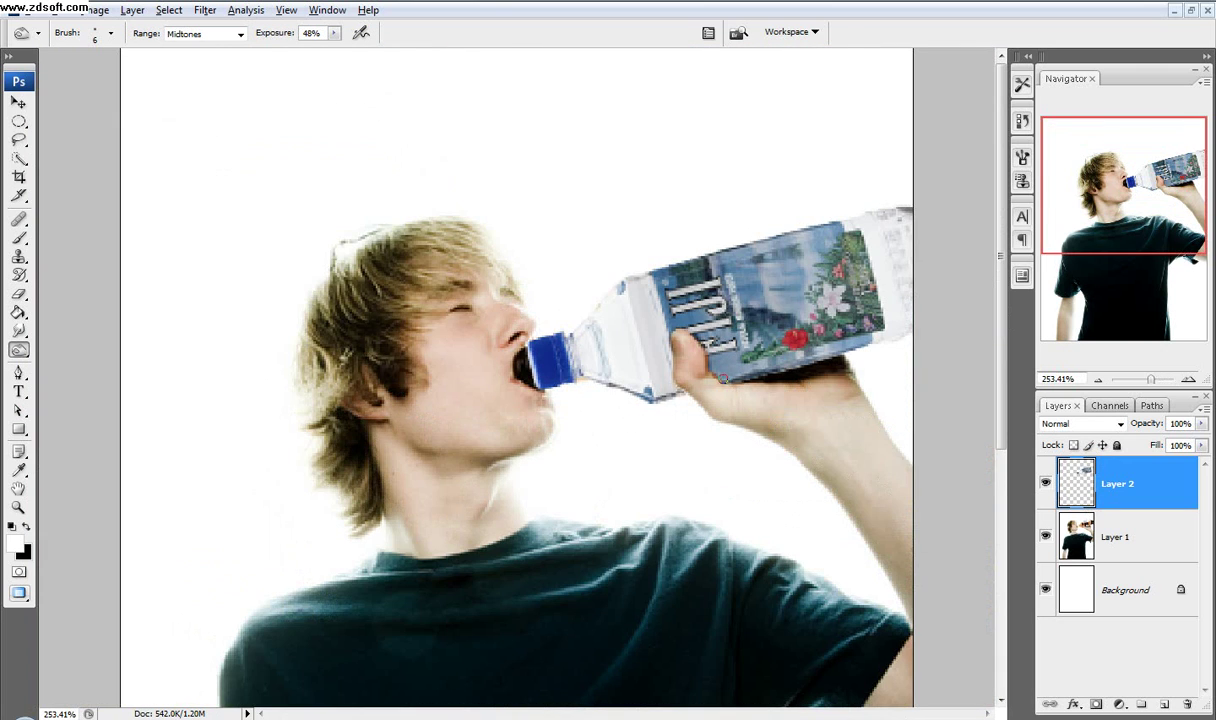
# Step: Erase most of the blue cap at the mouth on Layer 2 with an 8-pixel eraser, leaving a narrow blue ring
pyautogui.scroll(13, 543, 352)
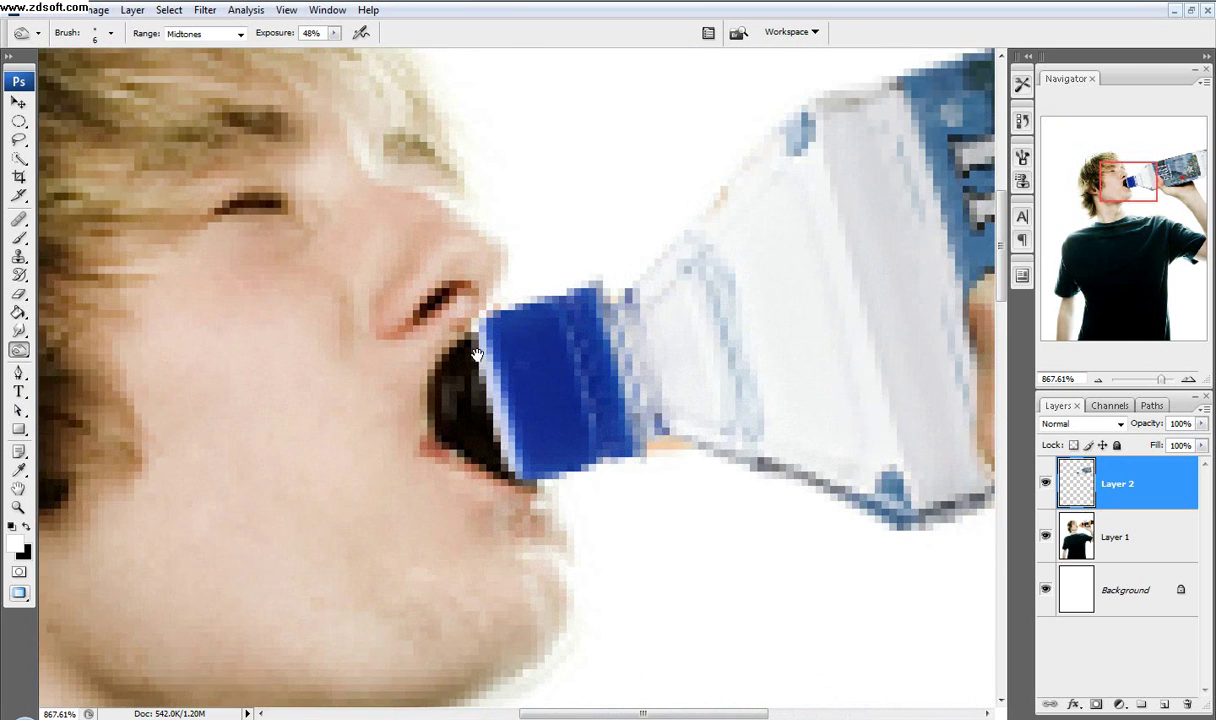
pyautogui.moveTo(476, 355); pyautogui.dragTo(510, 388)
pyautogui.click(18, 293)
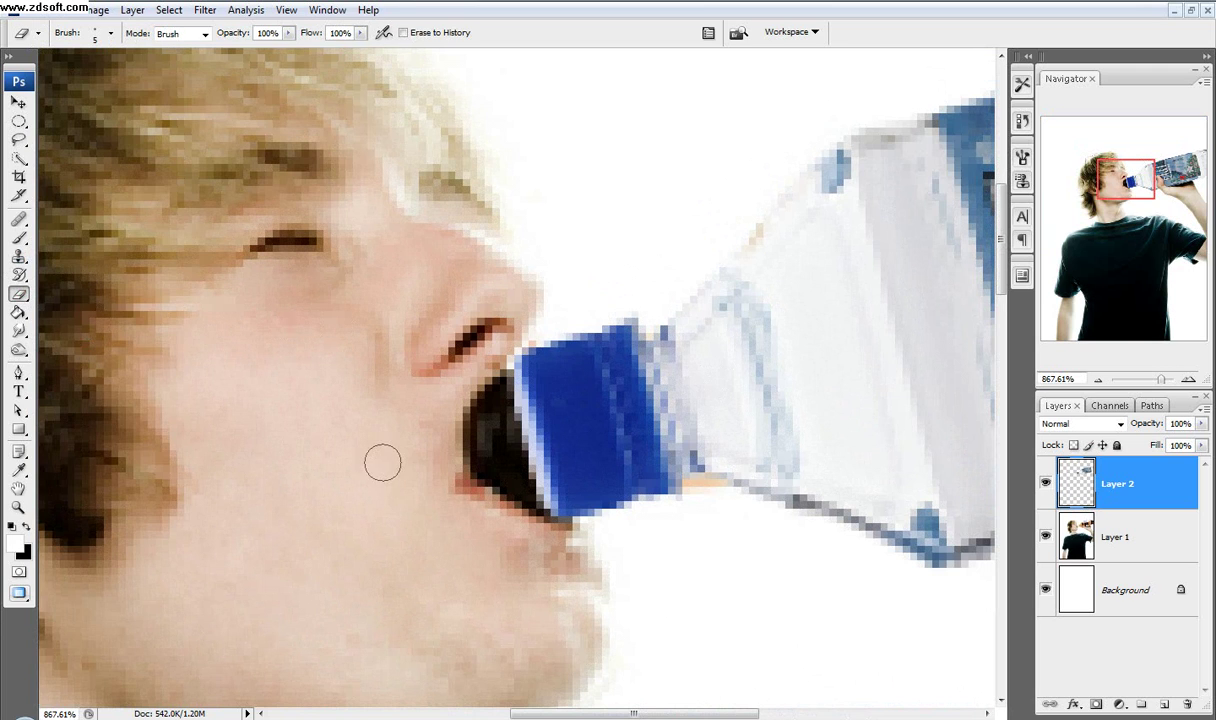
pyautogui.press(']')
pyautogui.press(']')
pyautogui.press(']')
pyautogui.moveTo(562, 478)
pyautogui.mouseDown()
pyautogui.moveTo(514, 339)
pyautogui.moveTo(539, 506)
pyautogui.moveTo(550, 341)
pyautogui.moveTo(570, 317)
pyautogui.moveTo(567, 371)
pyautogui.moveTo(608, 487)
pyautogui.moveTo(609, 459)
pyautogui.moveTo(560, 367)
pyautogui.moveTo(583, 318)
pyautogui.mouseUp()
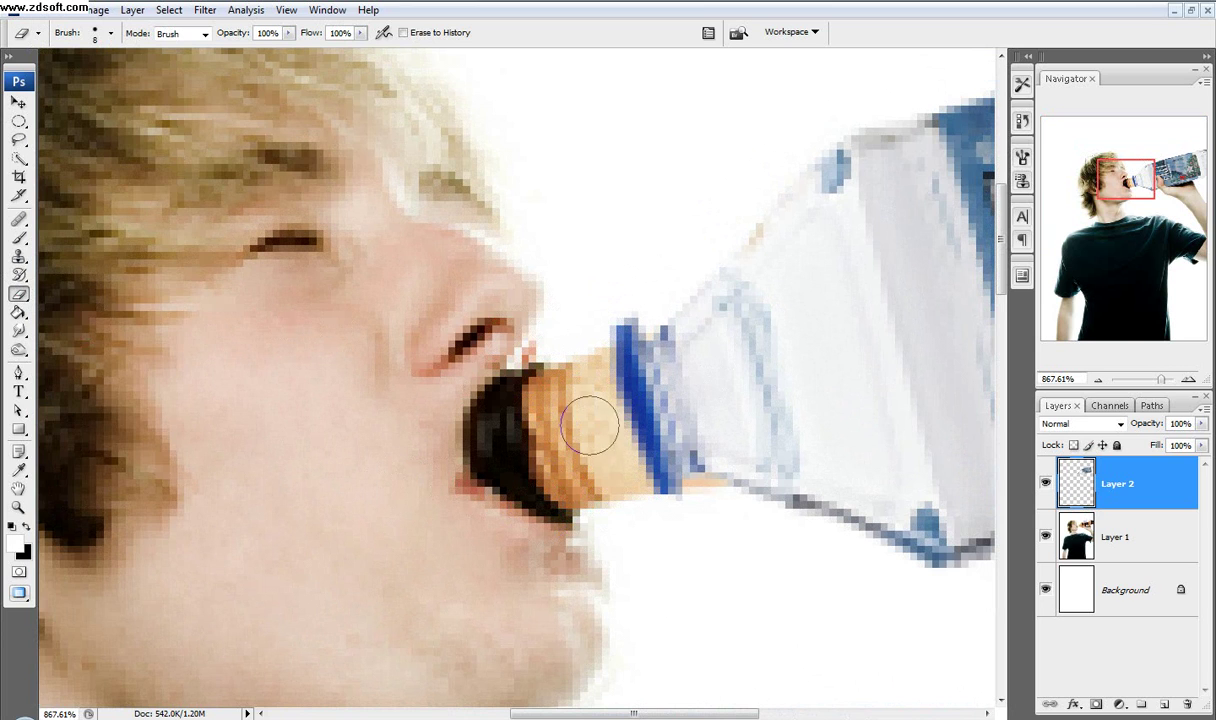
# Step: Outline the orange bottle neck between the lips and the blue ring on Layer 1 with the Lasso tool
pyautogui.click(1129, 551)
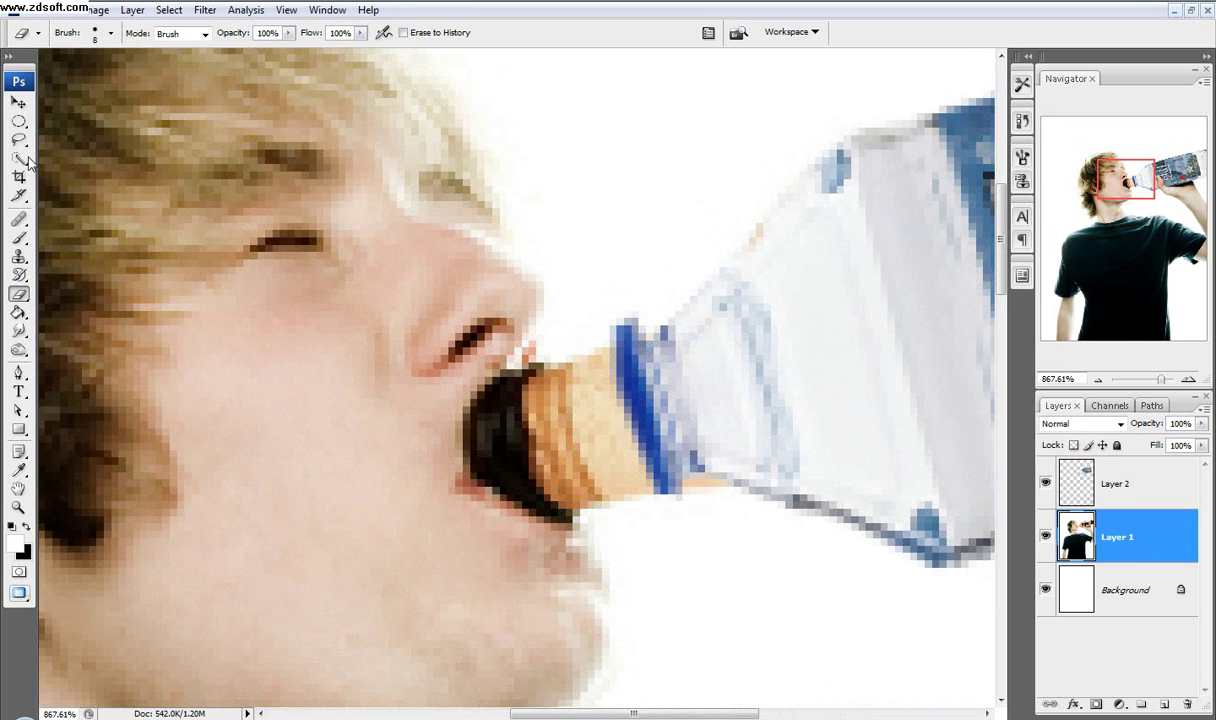
pyautogui.click(19, 139)
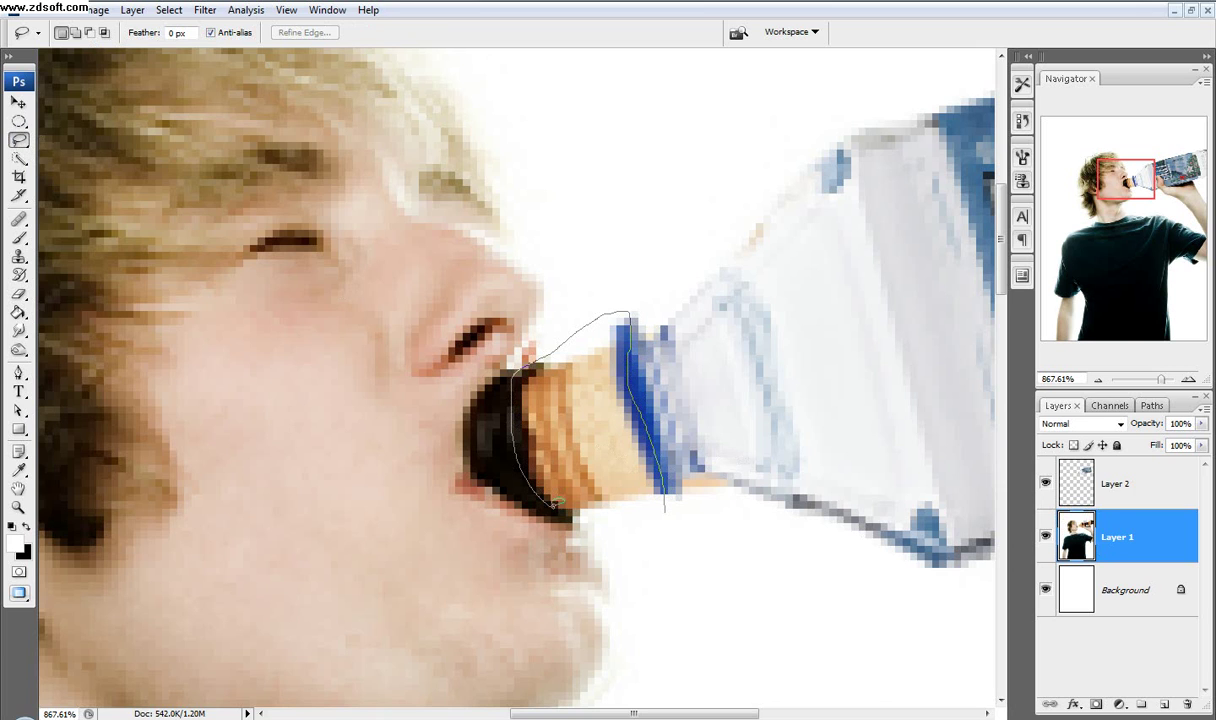
pyautogui.moveTo(665, 505); pyautogui.dragTo(662, 505)
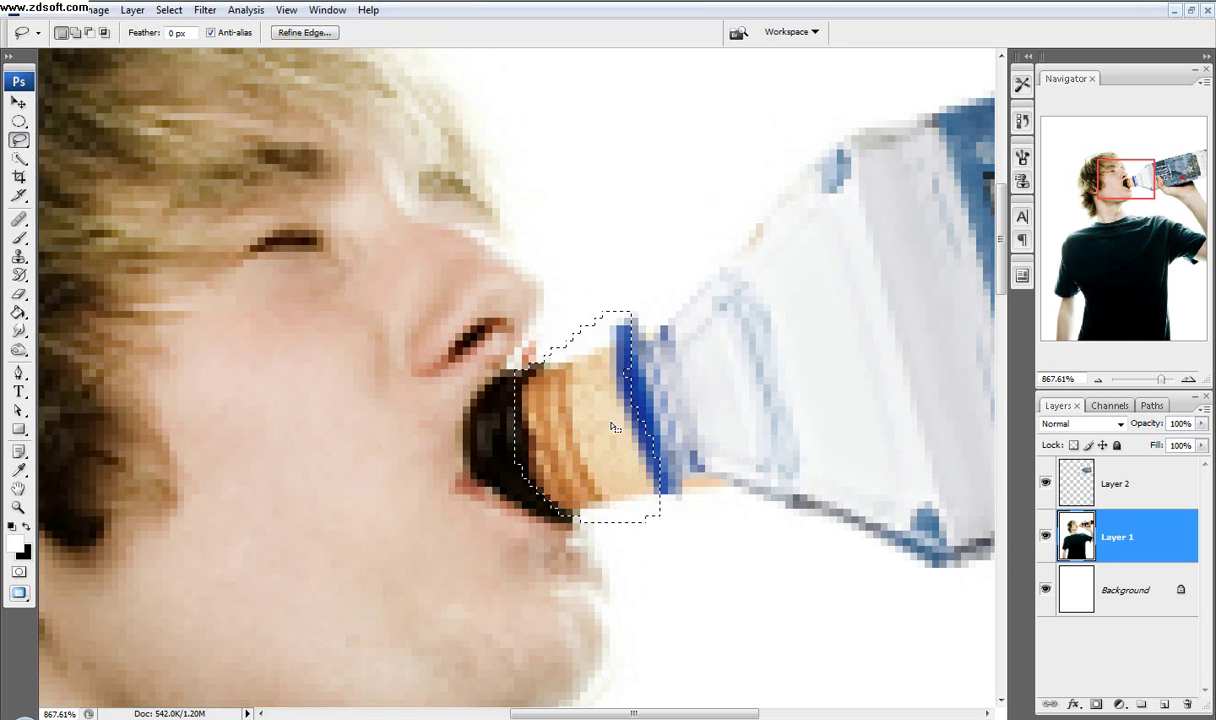
# Step: Recolour the selected neck with a Hue/Saturation adjustment layer set to hue +180, saturation -61 and lightness +34
pyautogui.click(1119, 706)
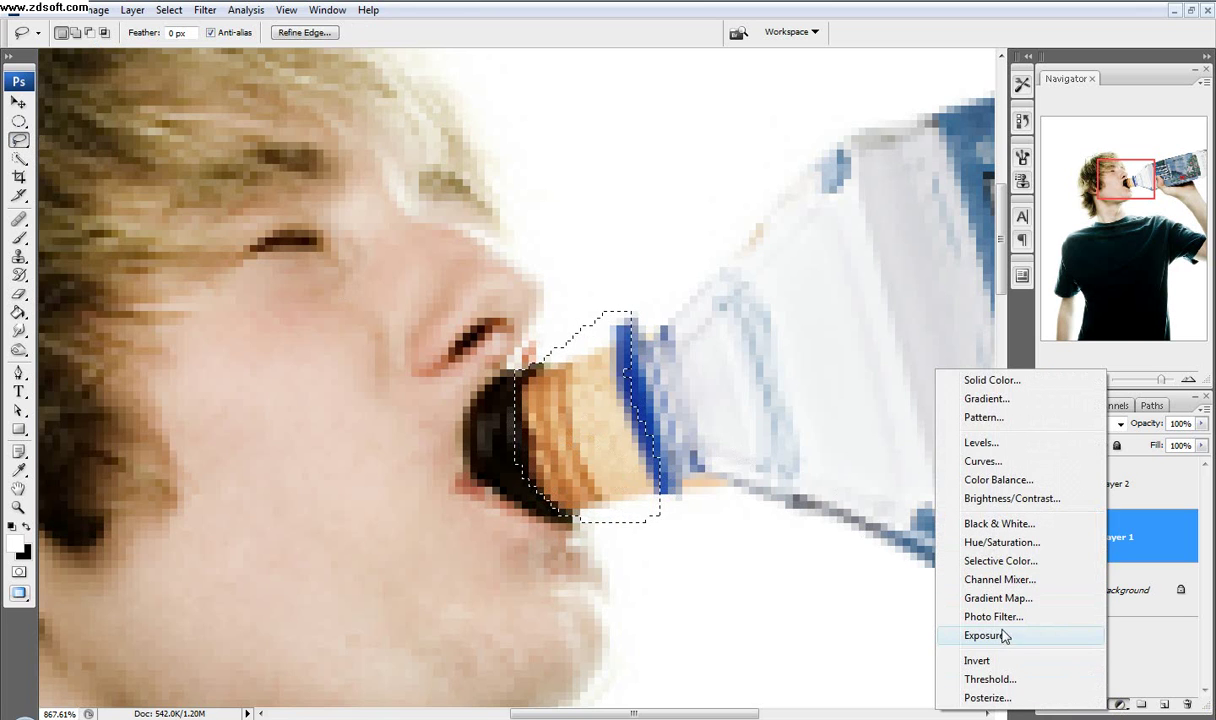
pyautogui.click(1001, 542)
pyautogui.moveTo(980, 163); pyautogui.dragTo(1067, 170)
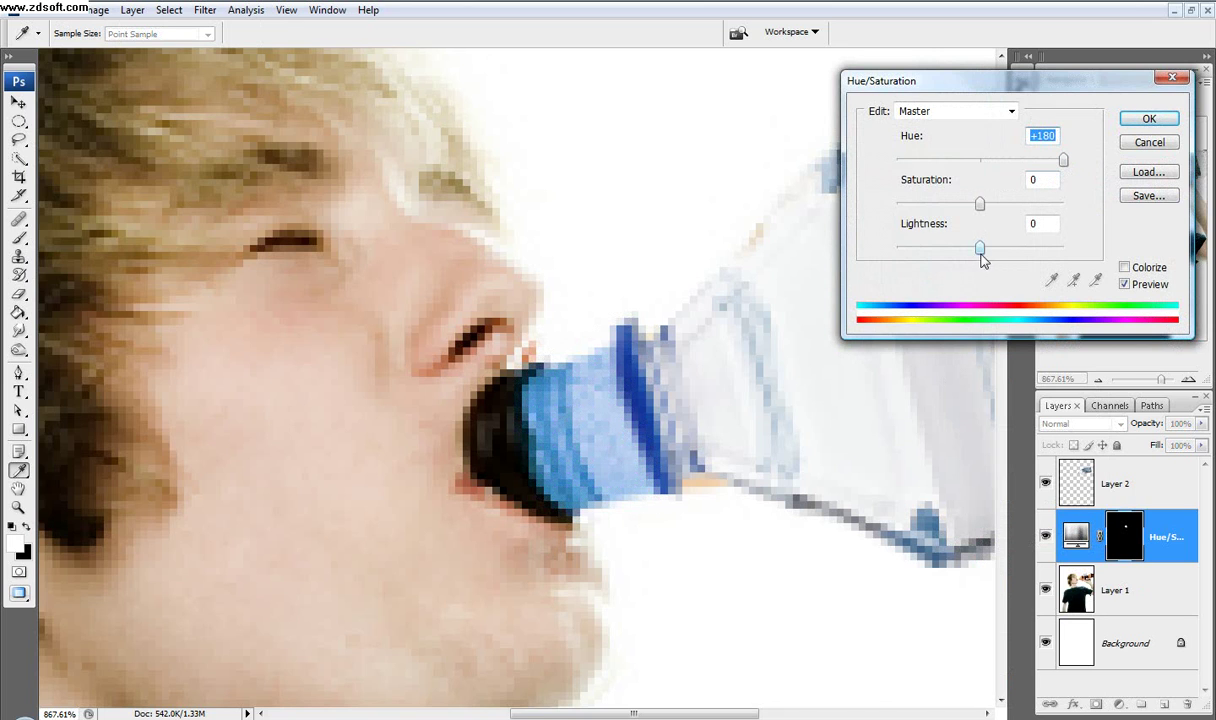
pyautogui.moveTo(980, 253); pyautogui.dragTo(1010, 250)
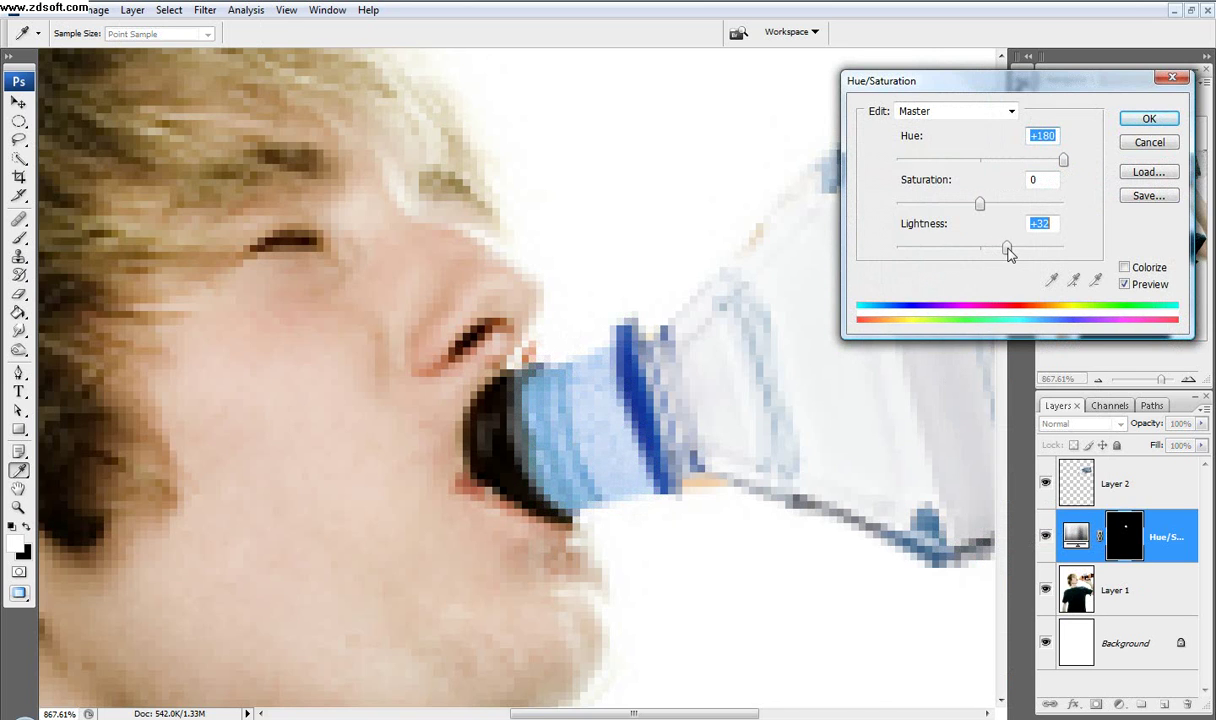
pyautogui.moveTo(980, 204); pyautogui.dragTo(929, 205)
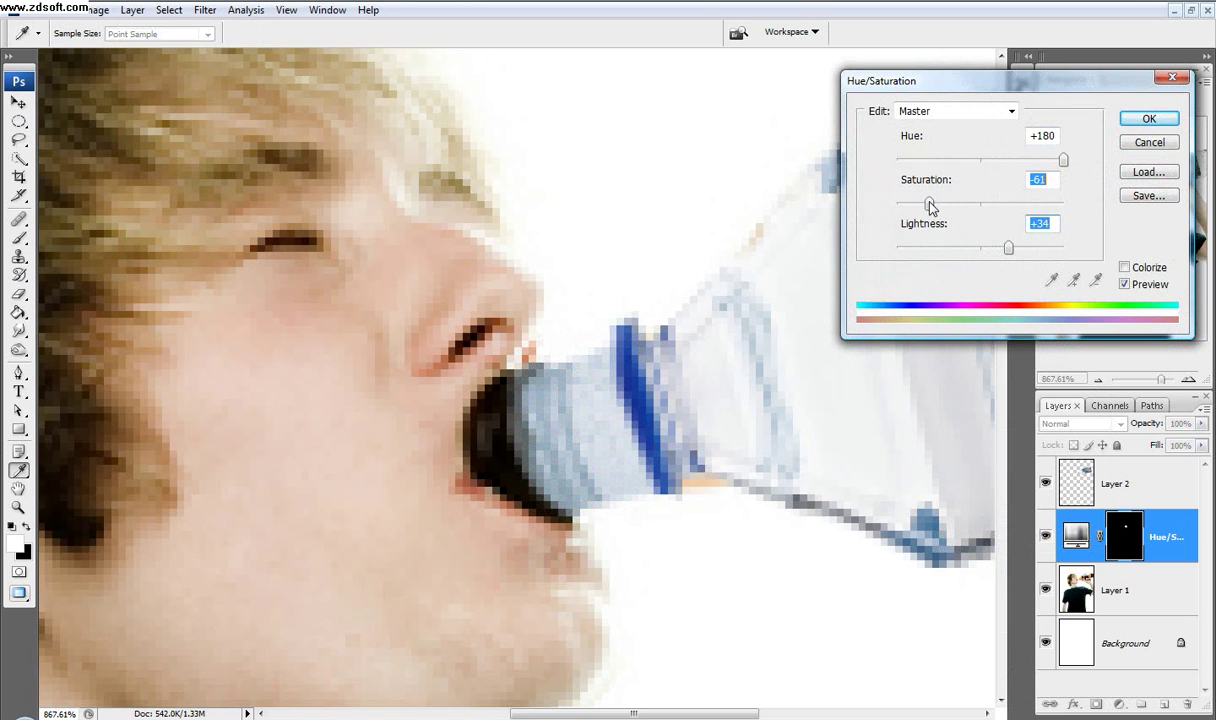
pyautogui.click(1162, 121)
# Step: Trim the protruding upper and lower ends of the blue ring on Layer 2 with the 8-pixel eraser
pyautogui.scroll(-2, 660, 455)
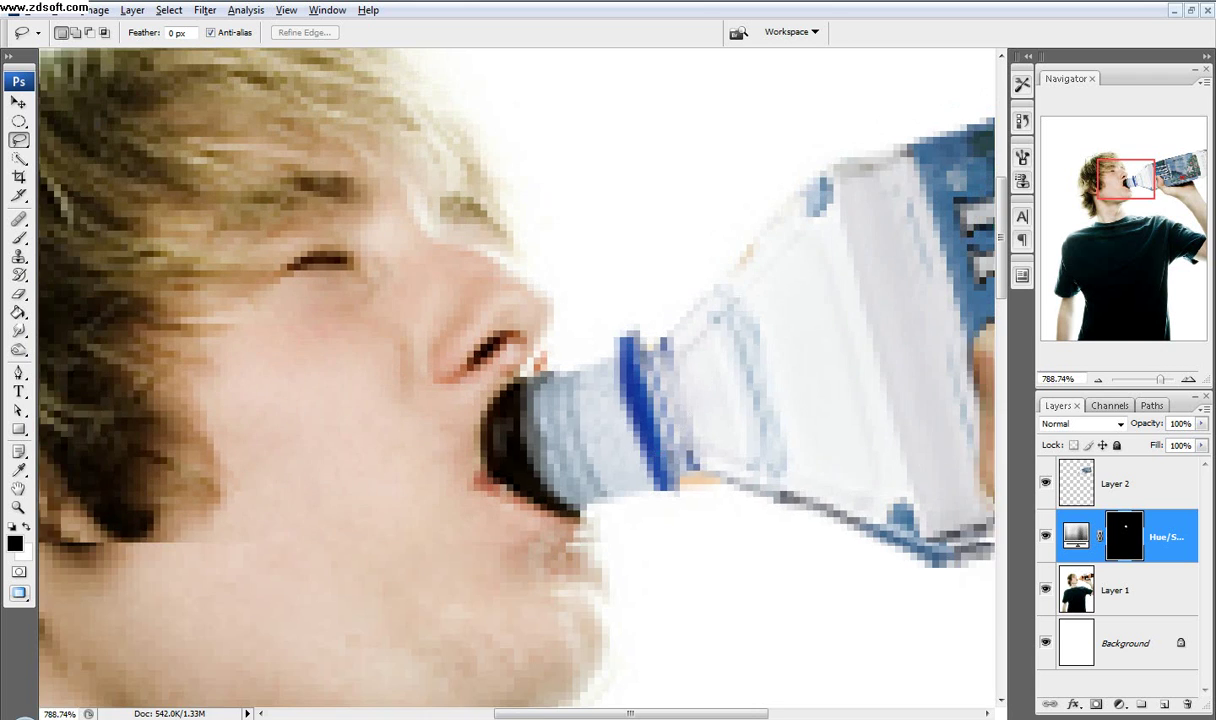
pyautogui.scroll(2, 494, 372)
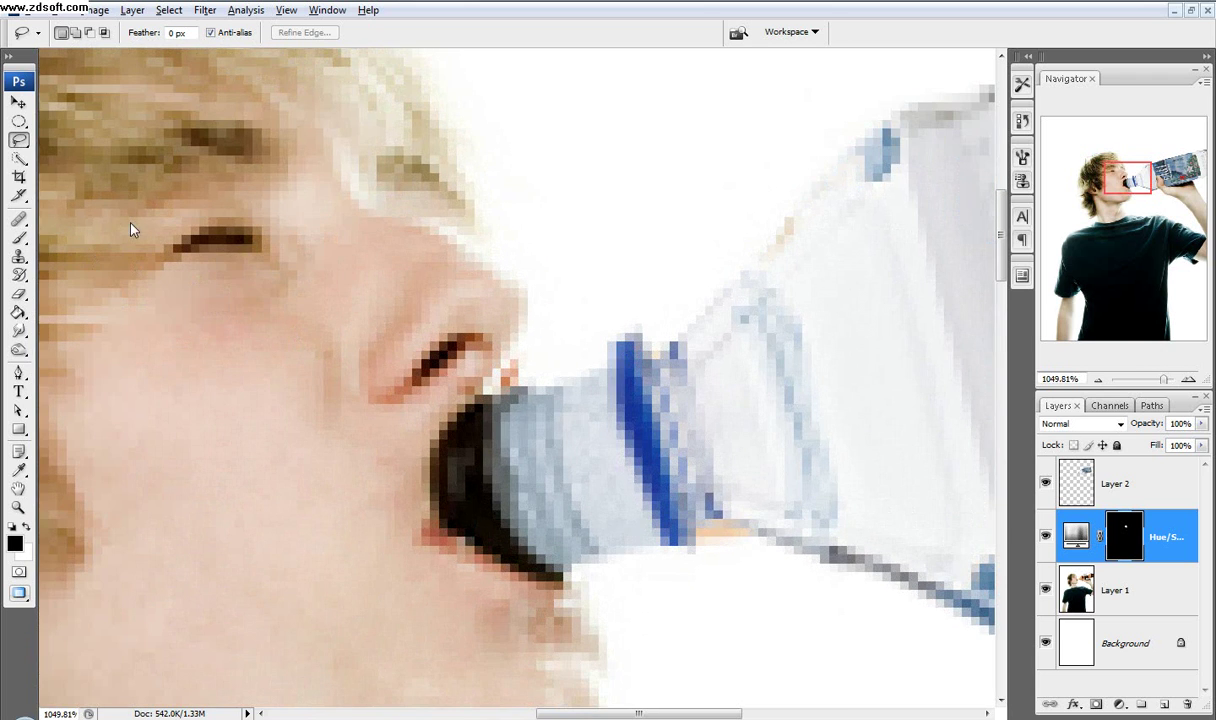
pyautogui.click(18, 293)
pyautogui.click(1112, 484)
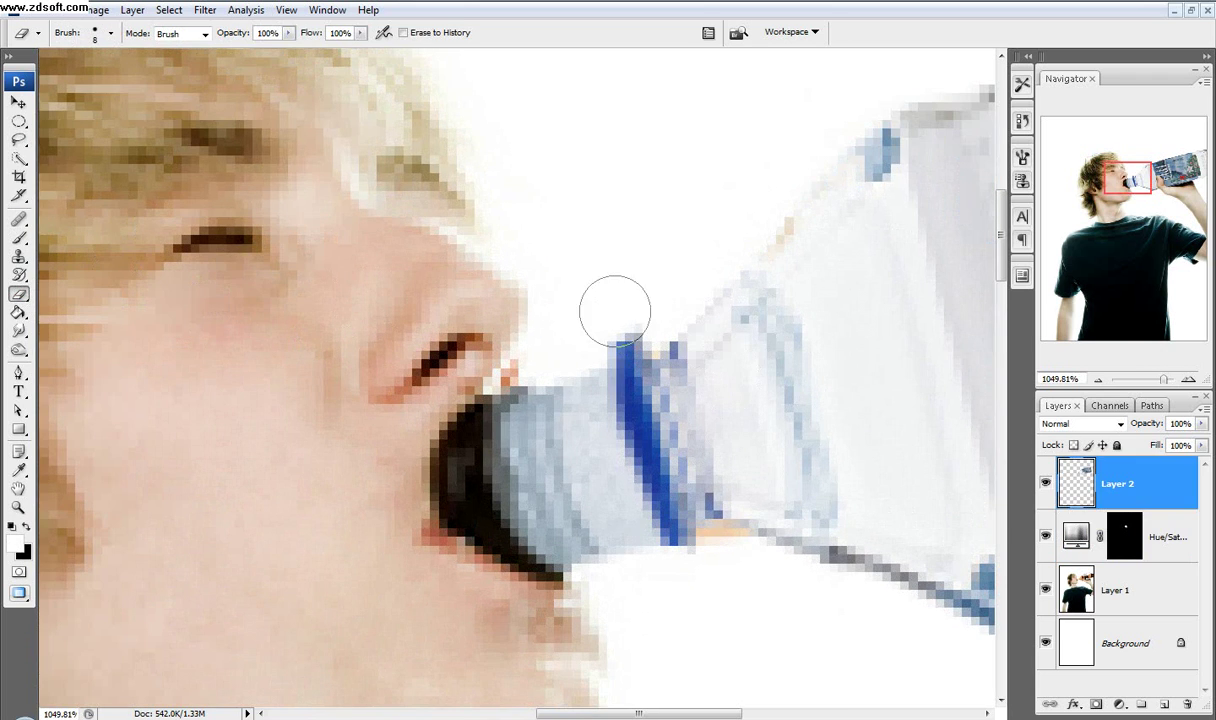
pyautogui.moveTo(631, 314); pyautogui.dragTo(592, 320)
pyautogui.moveTo(689, 583); pyautogui.dragTo(703, 564)
# Step: Review the whole photo and compare it with Layer 2 hidden and shown
pyautogui.scroll(-4, 703, 565)
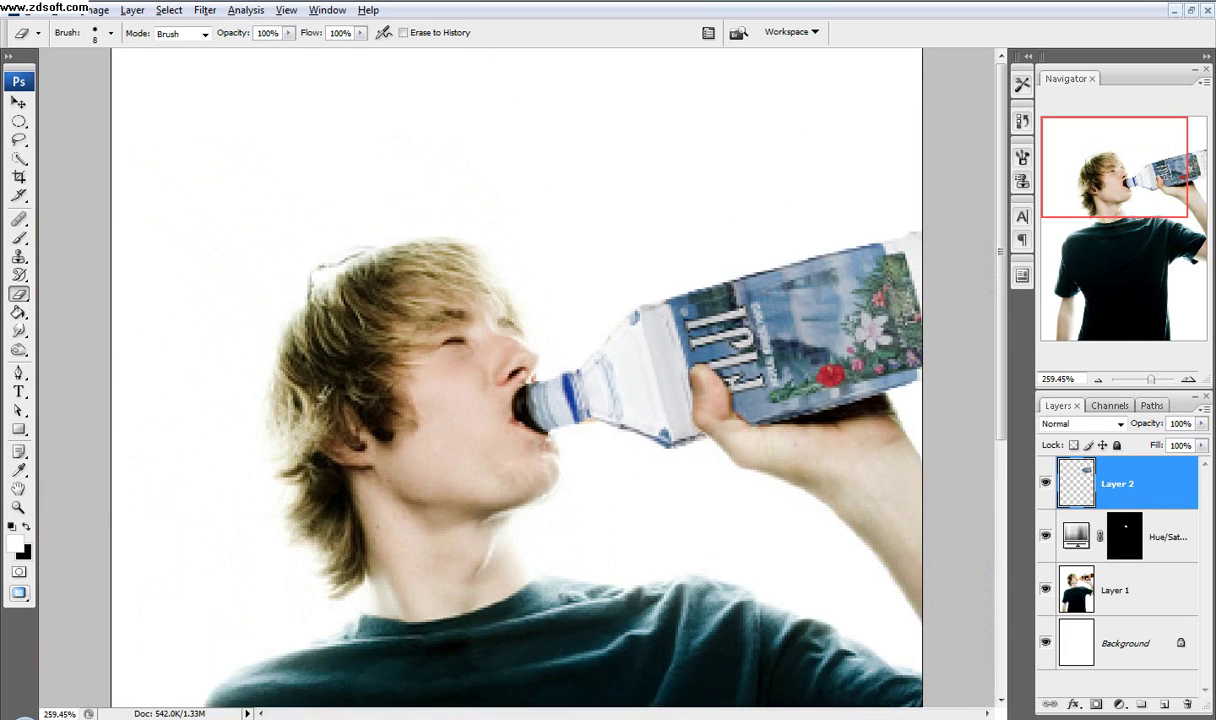
pyautogui.scroll(-1, 748, 478)
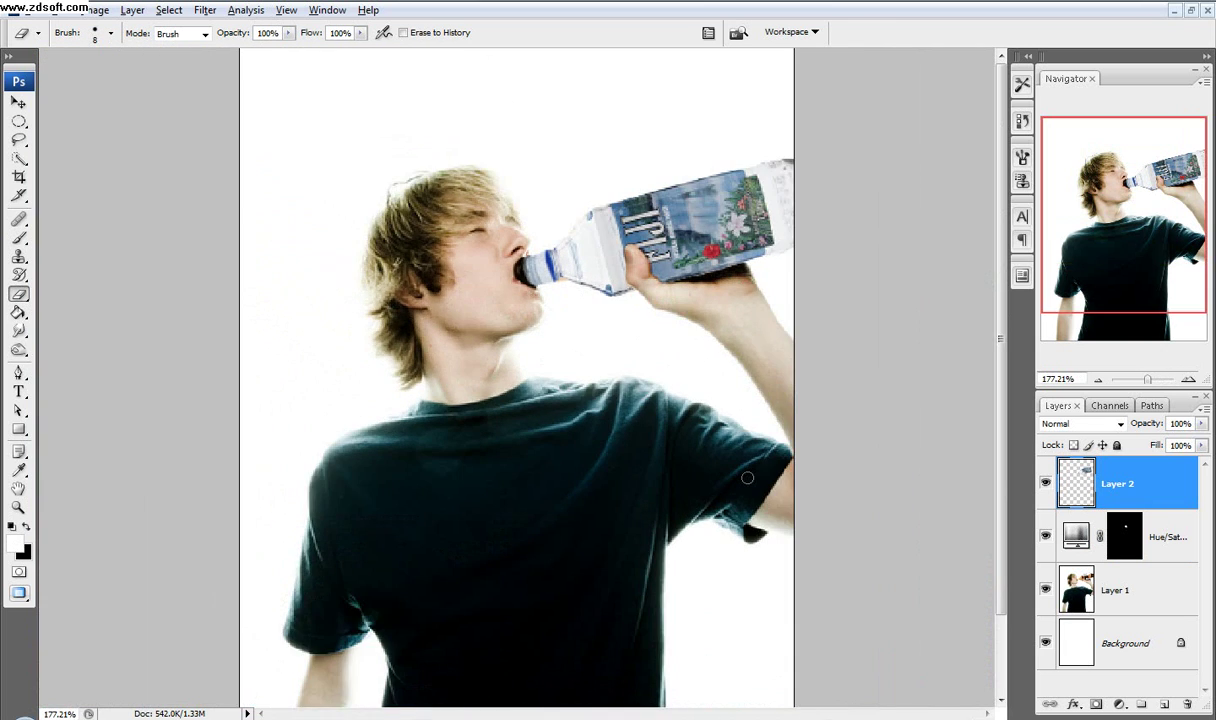
pyautogui.scroll(-1, 676, 431)
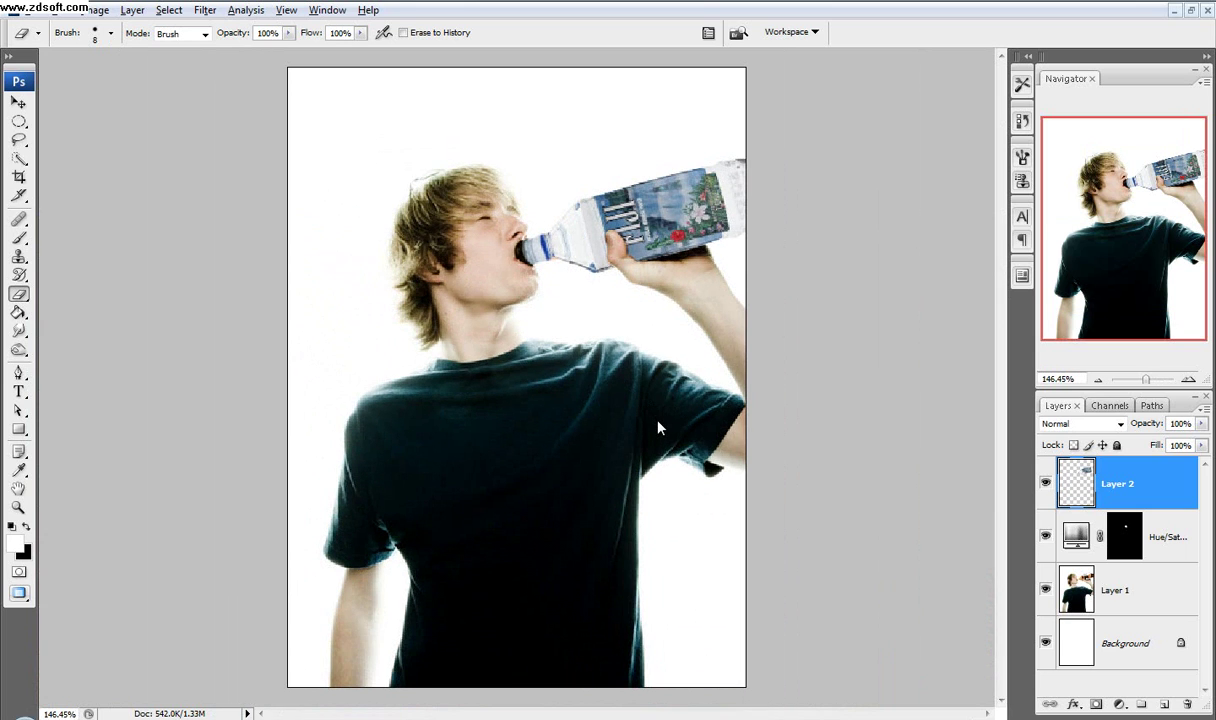
pyautogui.click(1046, 484)
pyautogui.click(1046, 484)
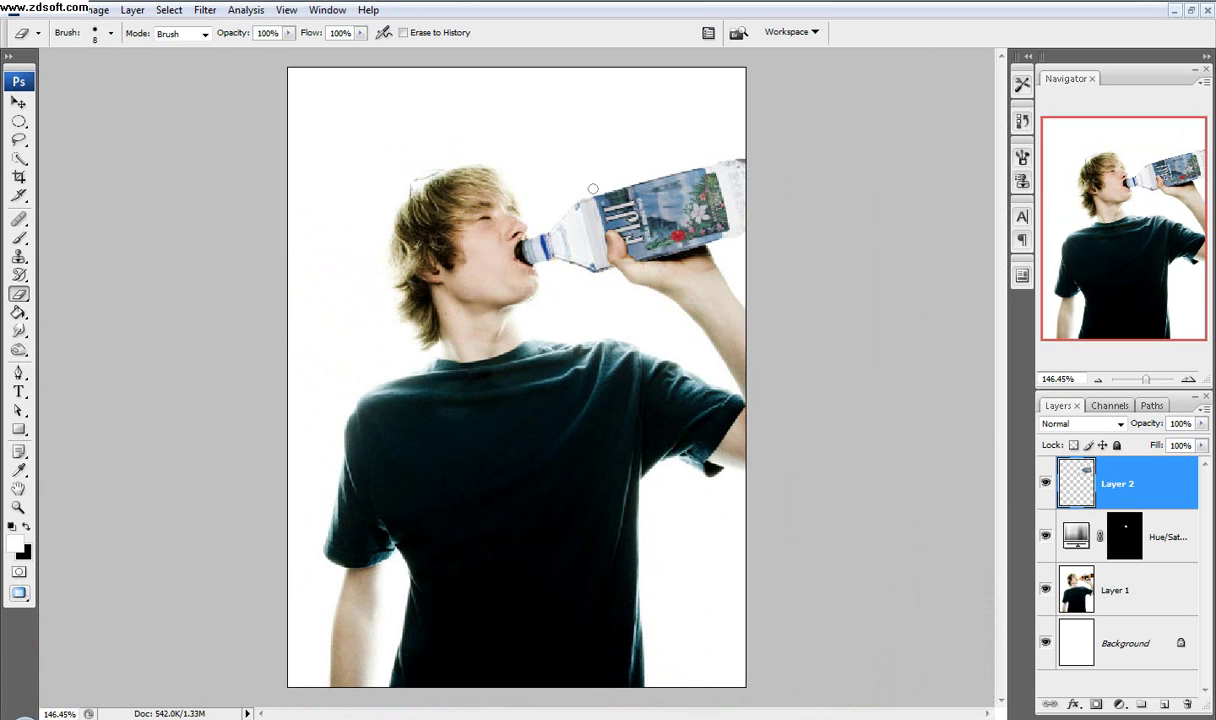